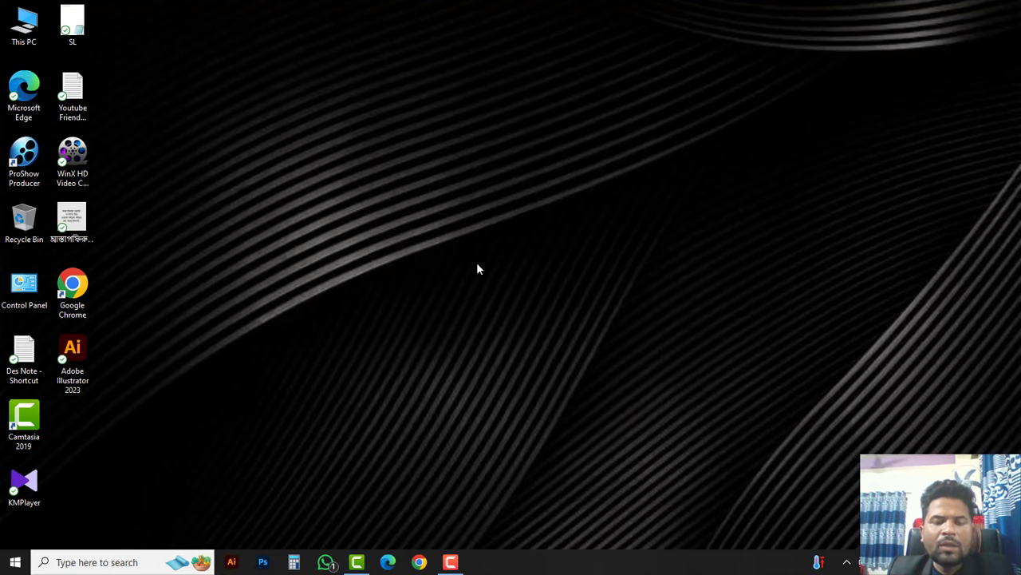
Open Adobe Illustrator and create a new print document from the A4 preset in landscape orientation.
{"action": "double_click", "coordinate": [83, 388]}
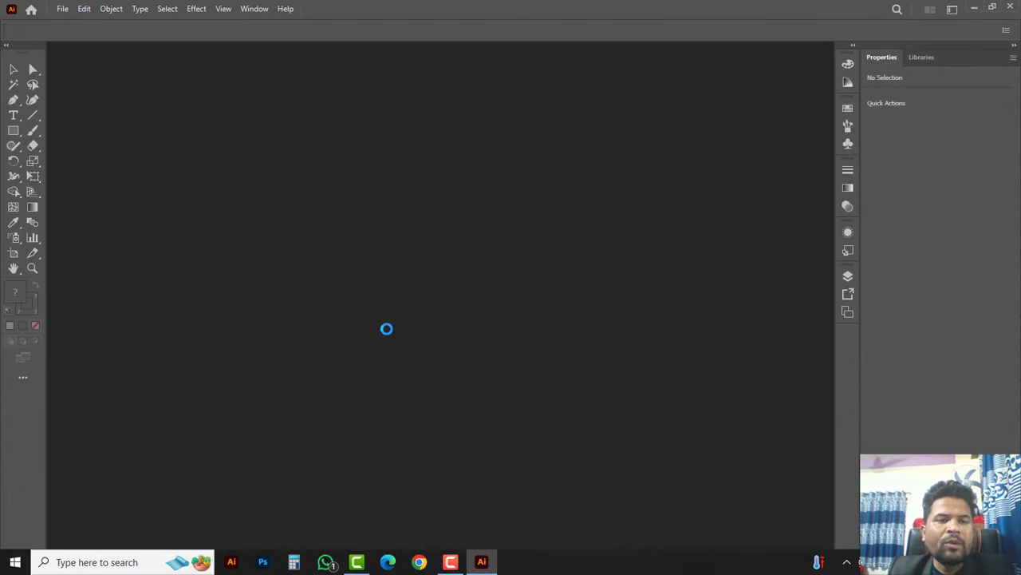
{"action": "left_click", "coordinate": [63, 10]}
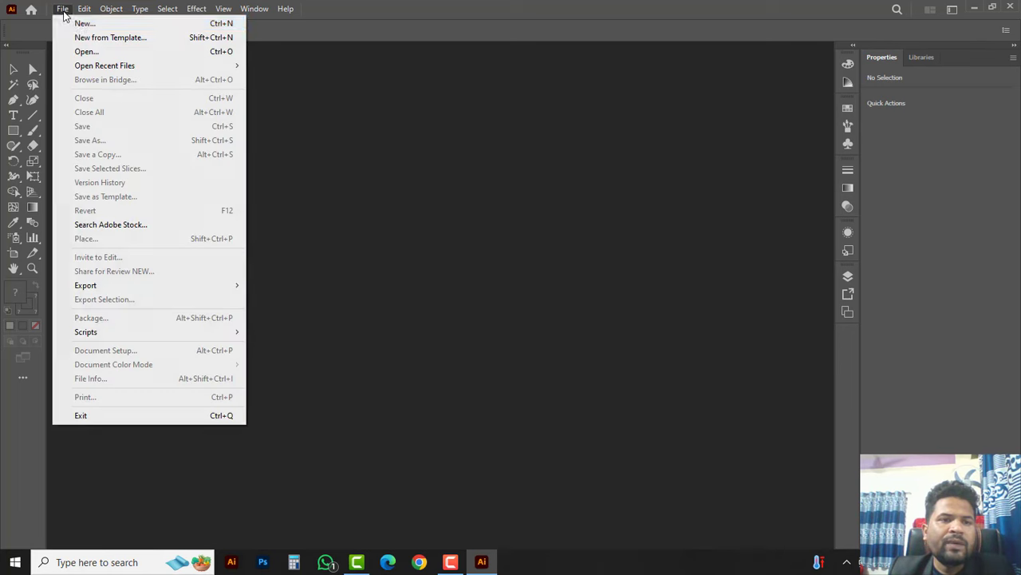
{"action": "left_click", "coordinate": [75, 23]}
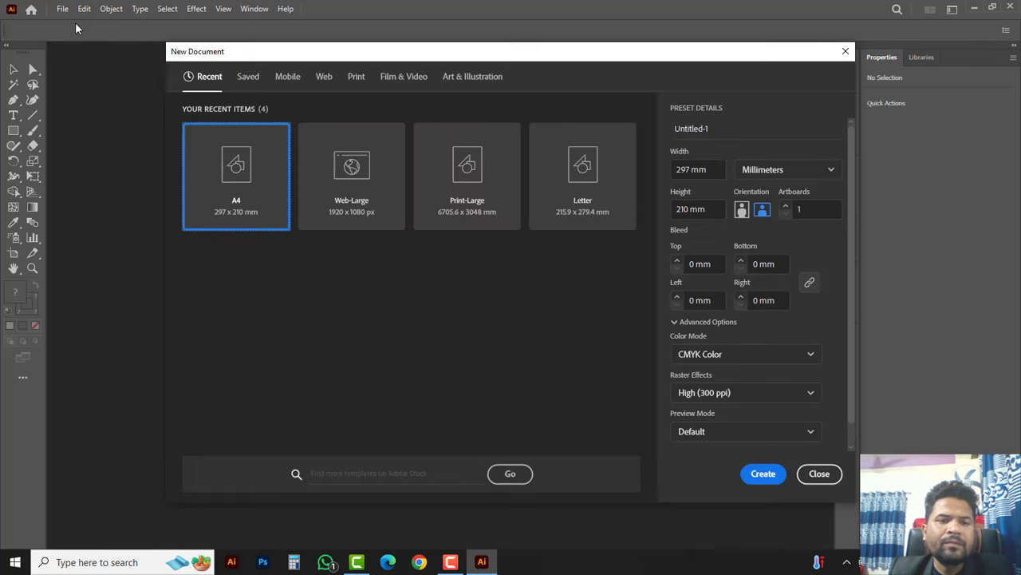
{"action": "left_click", "coordinate": [351, 83]}
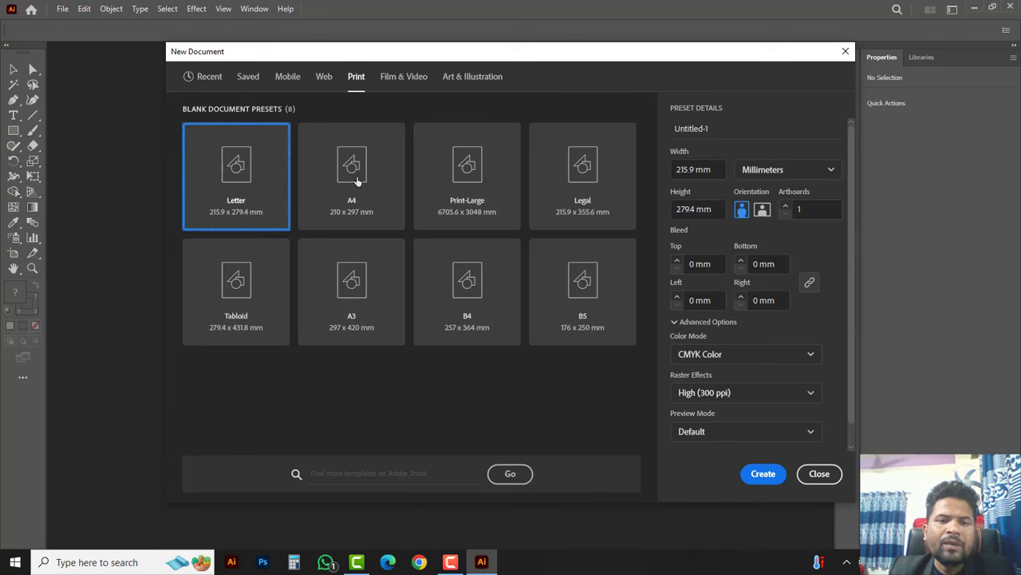
{"action": "left_click", "coordinate": [391, 206]}
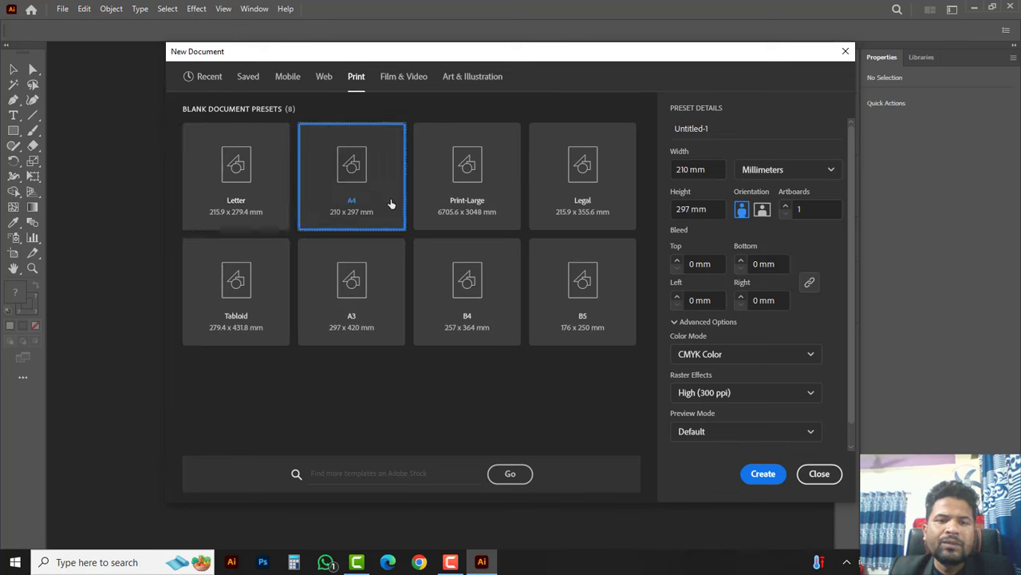
{"action": "left_click", "coordinate": [763, 211]}
{"action": "left_click", "coordinate": [763, 474]}
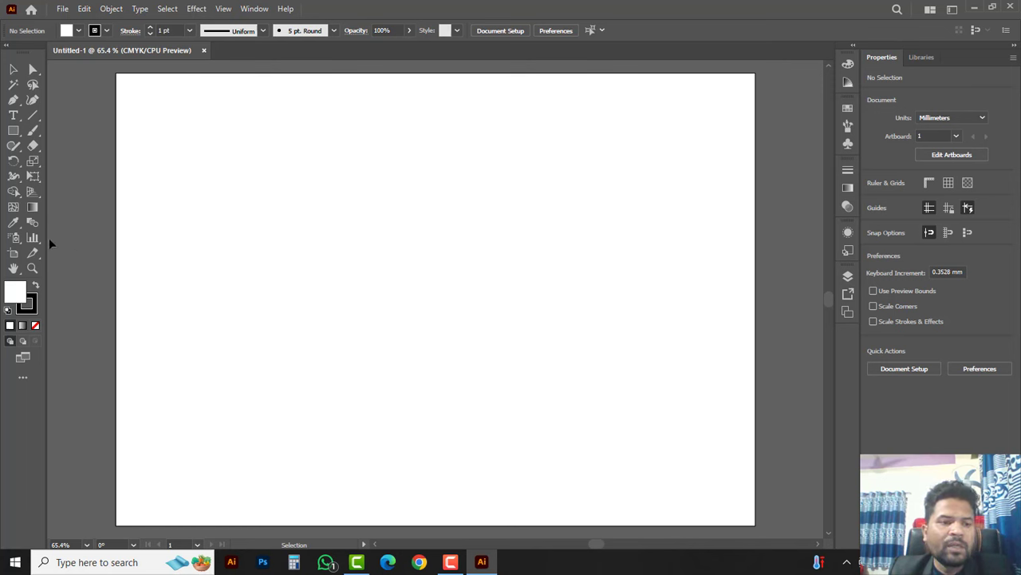
{"action": "left_click_drag", "start_coordinate": [14, 238], "coordinate": [64, 241]}
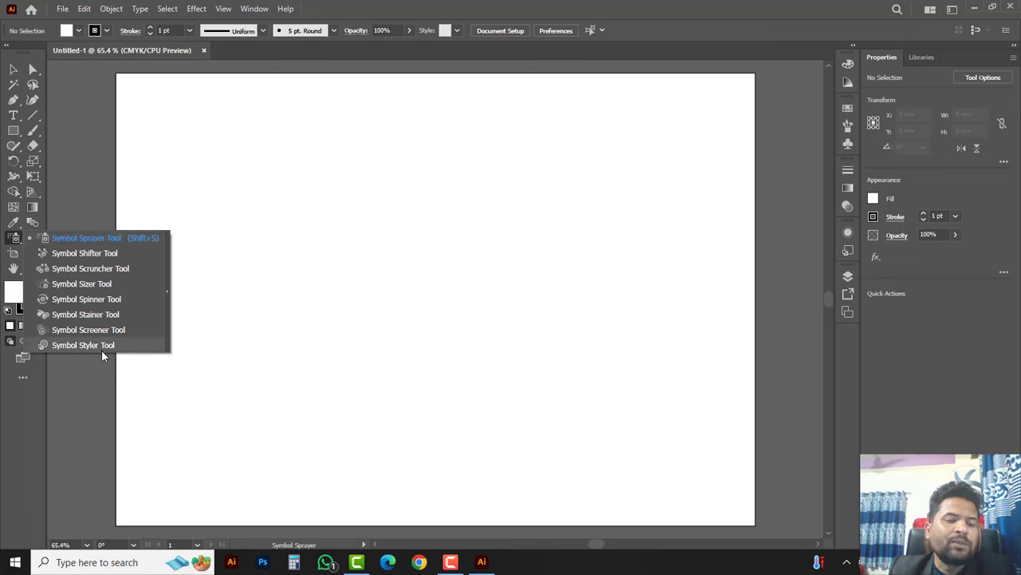
{"action": "left_click", "coordinate": [111, 240]}
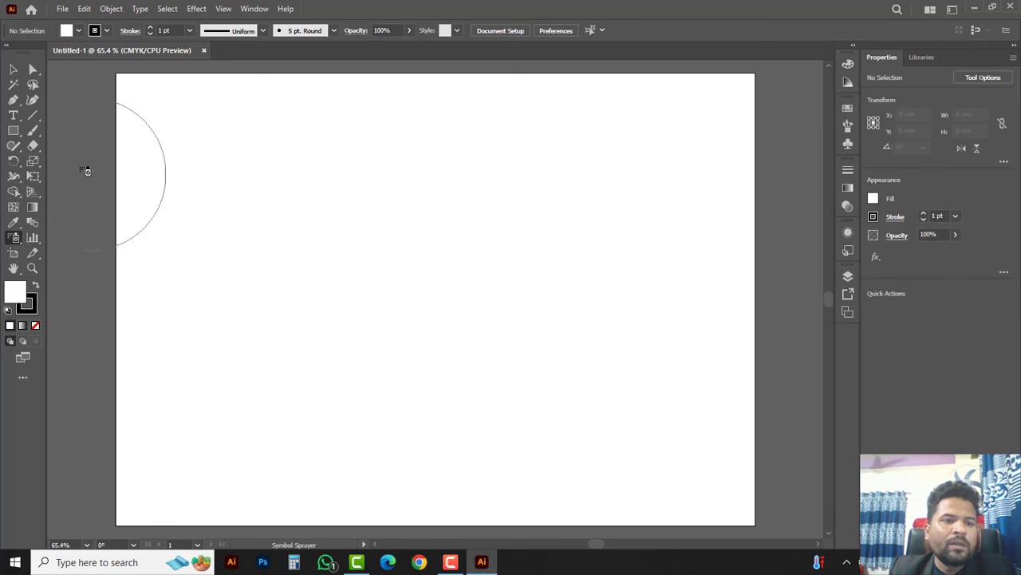
Draw an upright rectangle about 42 mm wide and 79 mm high left of the artboard's centre.
{"action": "left_click", "coordinate": [15, 132]}
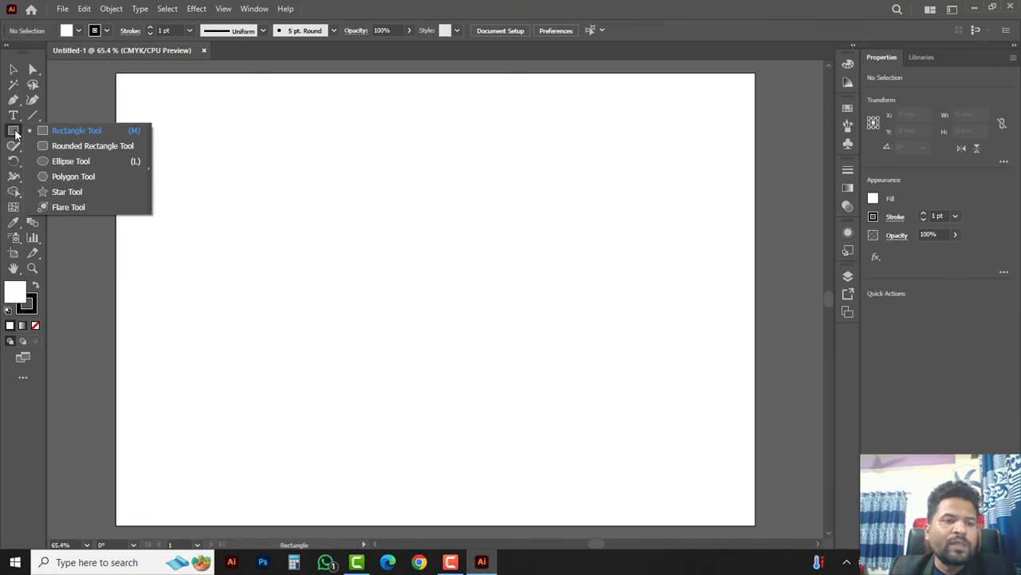
{"action": "left_click", "coordinate": [78, 132]}
{"action": "left_click_drag", "start_coordinate": [268, 187], "coordinate": [359, 356]}
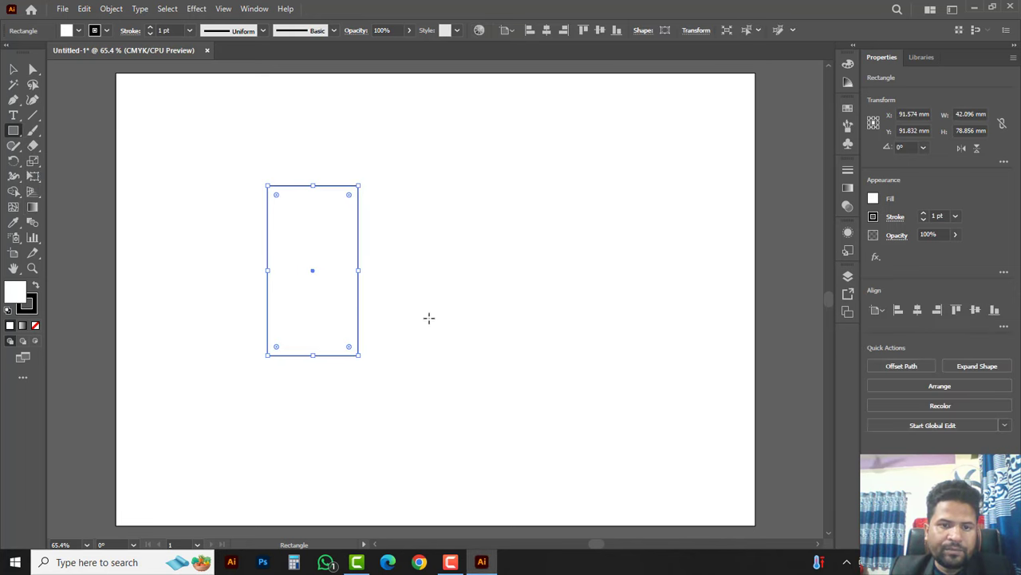
Duplicate the rectangle to its right and rotate the copy by 90 degrees so it lies horizontally.
{"action": "left_click", "coordinate": [13, 70]}
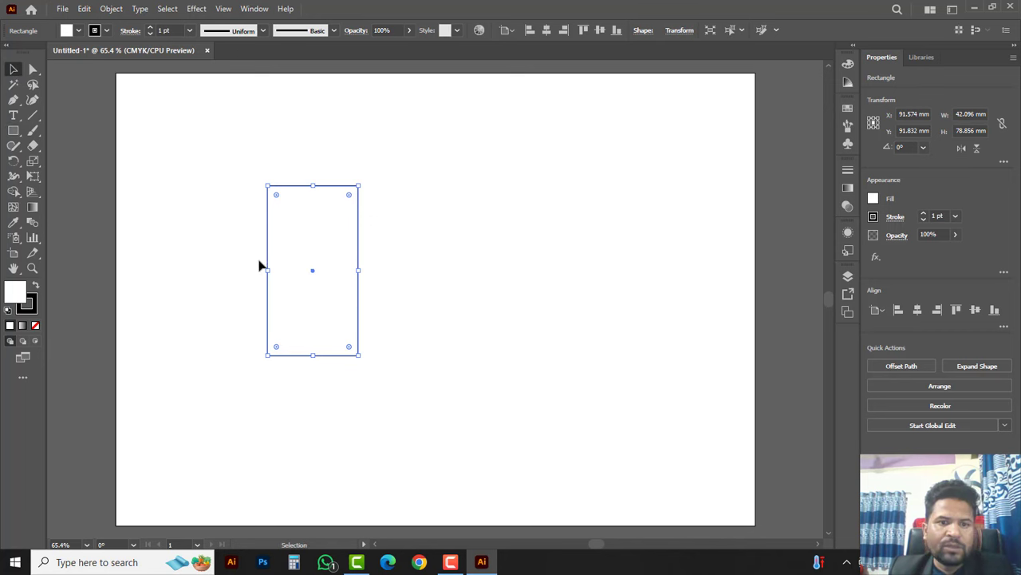
{"action": "left_click_drag", "start_coordinate": [288, 253], "coordinate": [389, 254]}
{"action": "left_click_drag", "start_coordinate": [14, 160], "coordinate": [78, 165]}
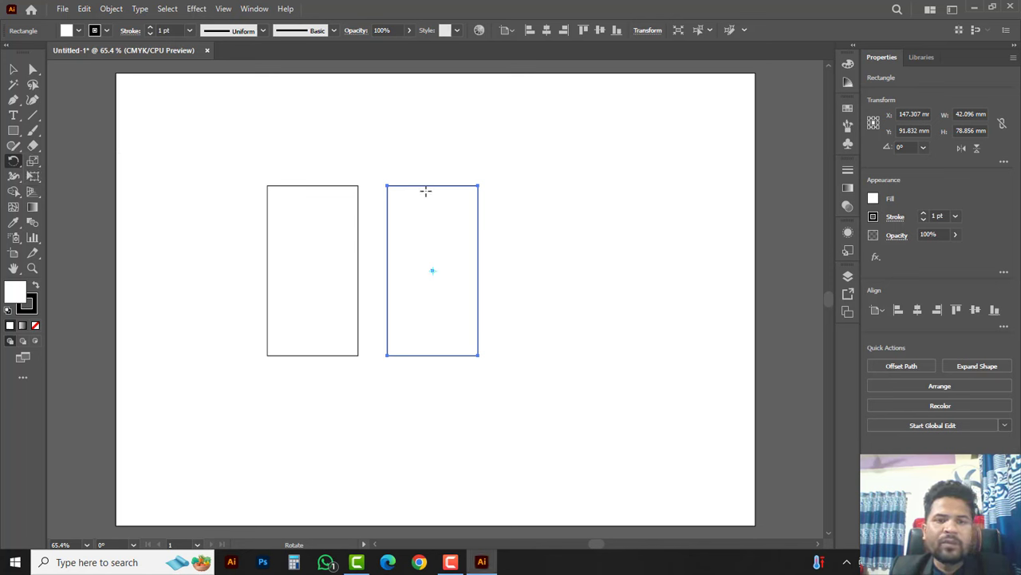
{"action": "left_click_drag", "start_coordinate": [507, 169], "coordinate": [564, 333]}
Move the horizontal rectangle to line up with the upright one's left and bottom edges, forming an L shape.
{"action": "left_click", "coordinate": [13, 70]}
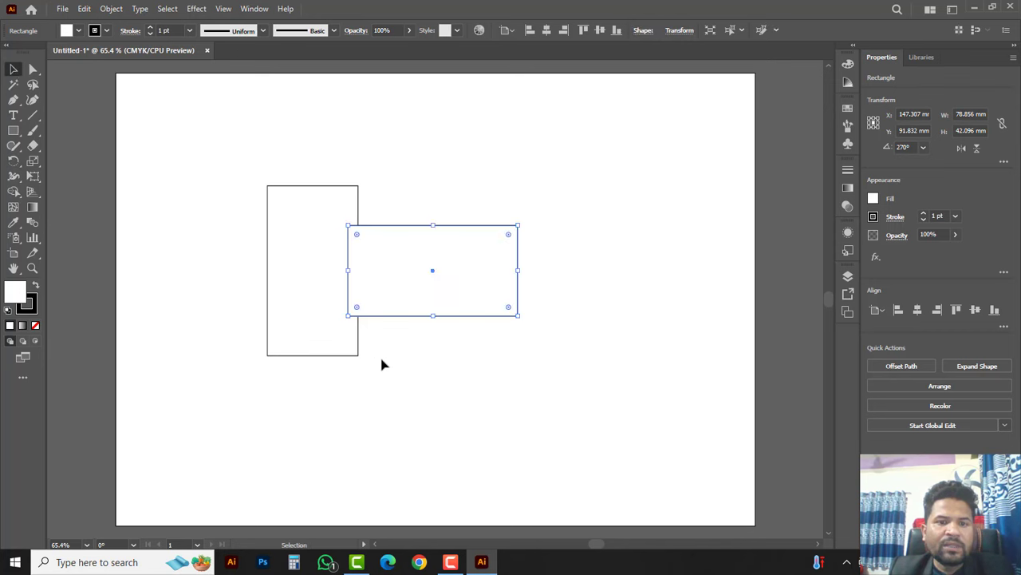
{"action": "left_click", "coordinate": [415, 369]}
{"action": "left_click_drag", "start_coordinate": [351, 319], "coordinate": [233, 328]}
Rotate both rectangles together by 45 degrees so the shared corner of the L points straight down.
{"action": "left_click_drag", "start_coordinate": [216, 175], "coordinate": [403, 328]}
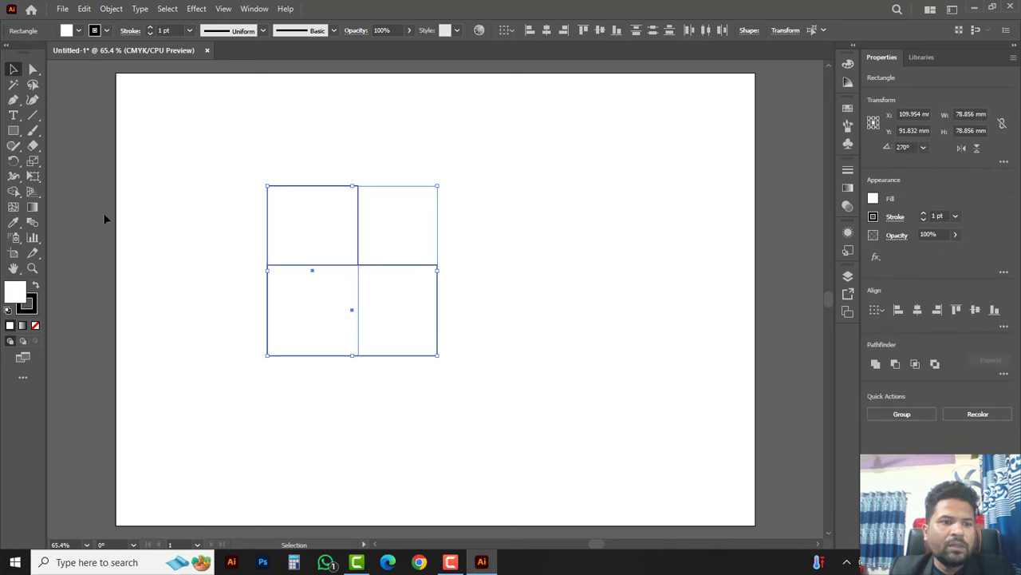
{"action": "left_click", "coordinate": [12, 163]}
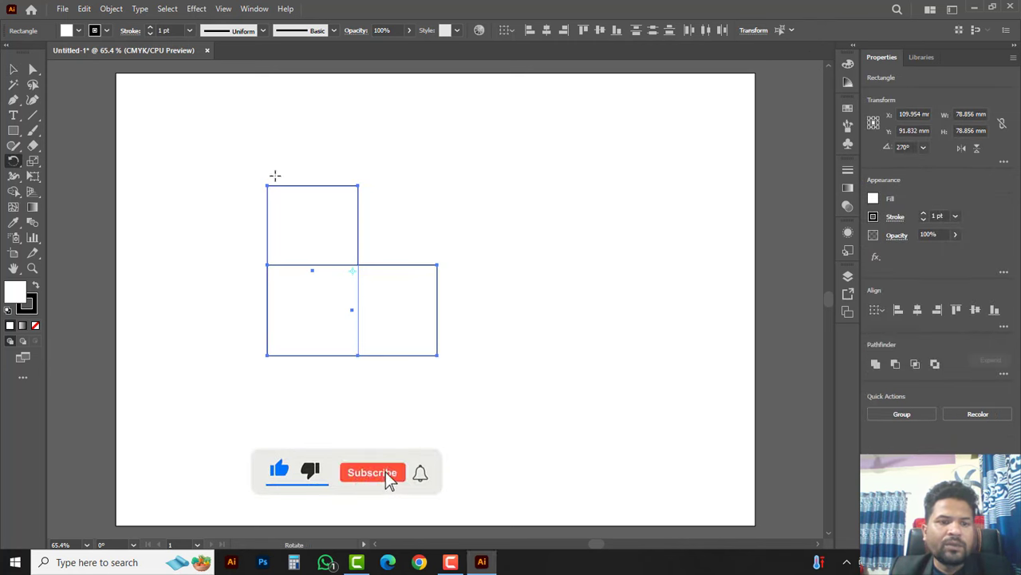
{"action": "left_click_drag", "start_coordinate": [492, 203], "coordinate": [413, 176]}
{"action": "left_click", "coordinate": [14, 69]}
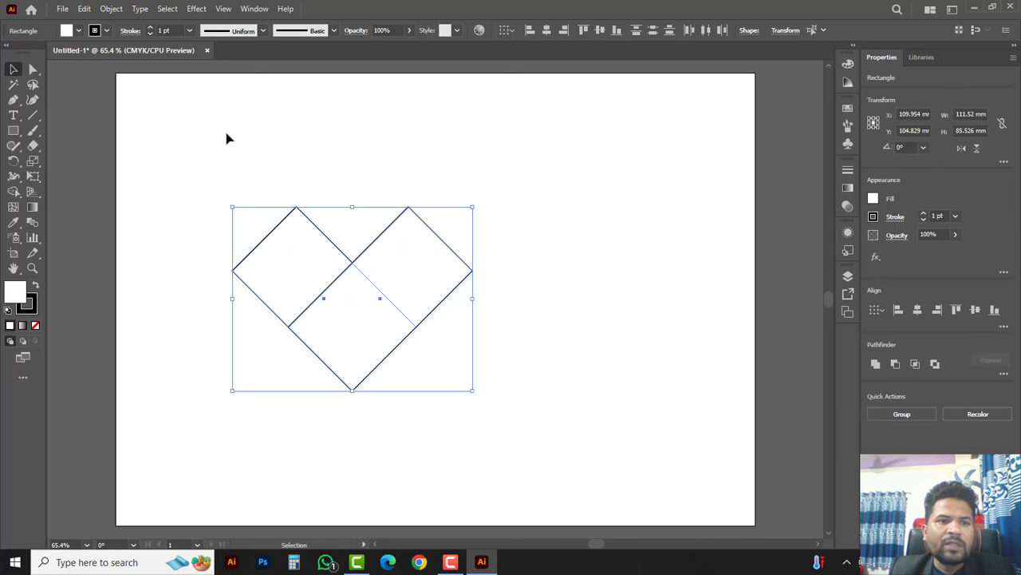
{"action": "left_click", "coordinate": [253, 155]}
Fully round the two upper end corners of each tilted rectangle, with a corner radius of about 21 mm.
{"action": "left_click_drag", "start_coordinate": [222, 177], "coordinate": [283, 242]}
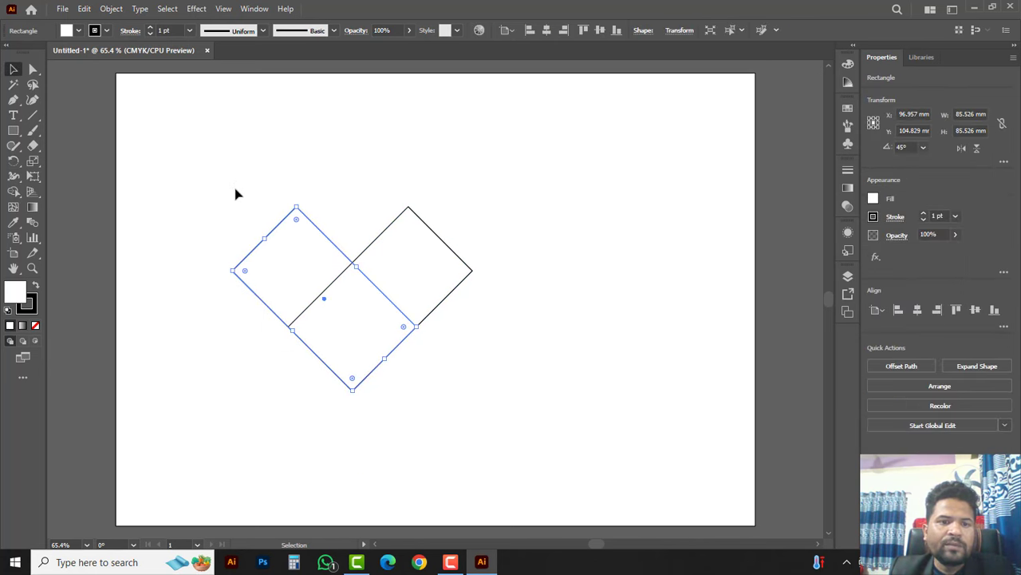
{"action": "left_click", "coordinate": [241, 207]}
{"action": "left_click", "coordinate": [283, 257]}
{"action": "left_click", "coordinate": [33, 69]}
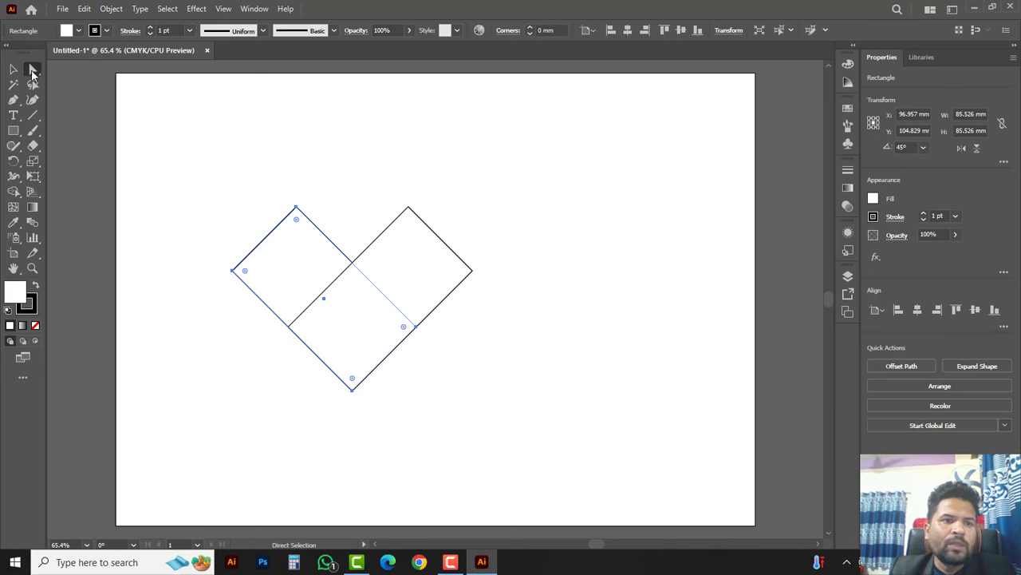
{"action": "left_click", "coordinate": [87, 71]}
{"action": "left_click_drag", "start_coordinate": [157, 138], "coordinate": [296, 273]}
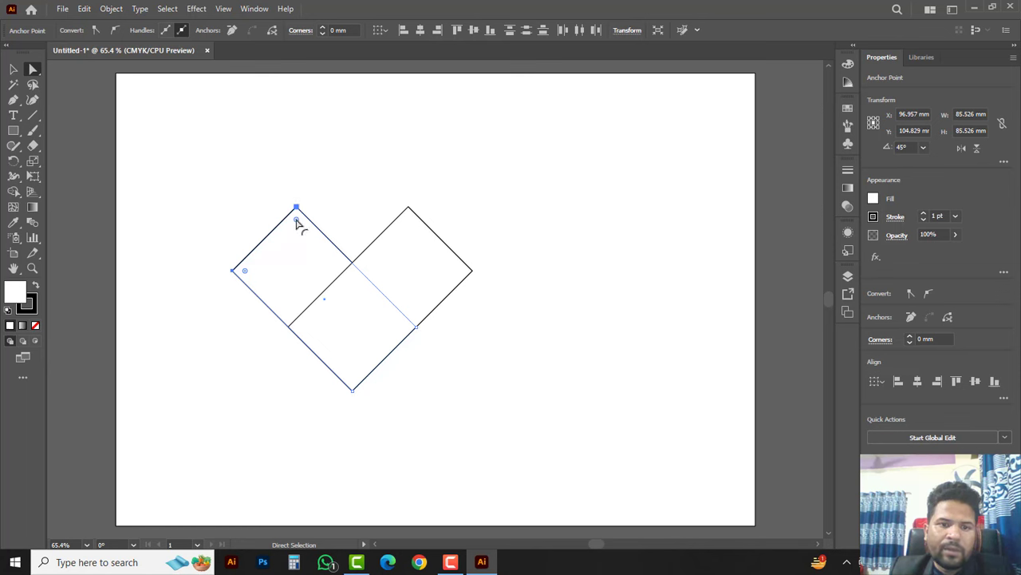
{"action": "left_click_drag", "start_coordinate": [296, 224], "coordinate": [338, 285]}
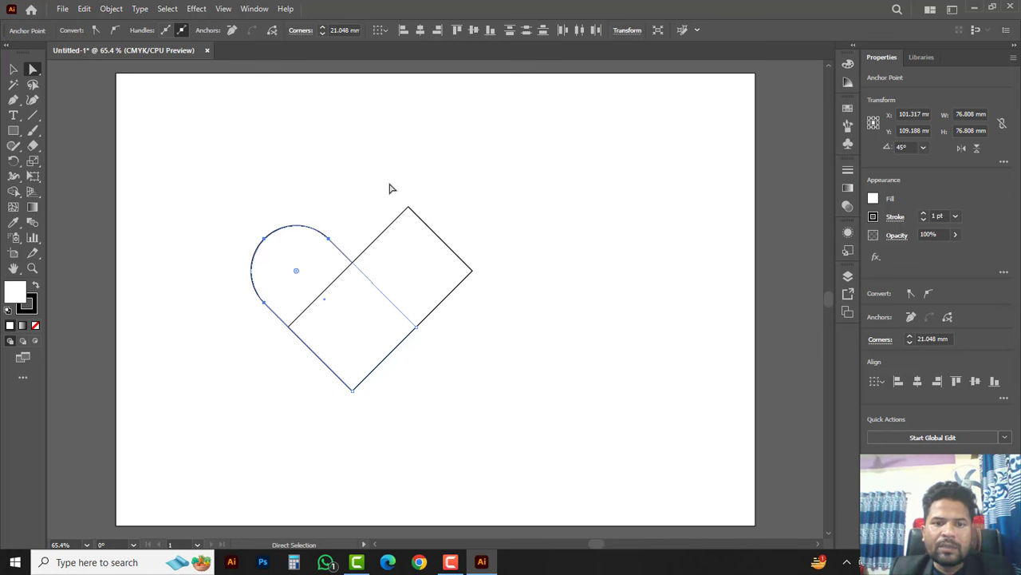
{"action": "left_click_drag", "start_coordinate": [390, 188], "coordinate": [395, 331]}
{"action": "left_click", "coordinate": [15, 72]}
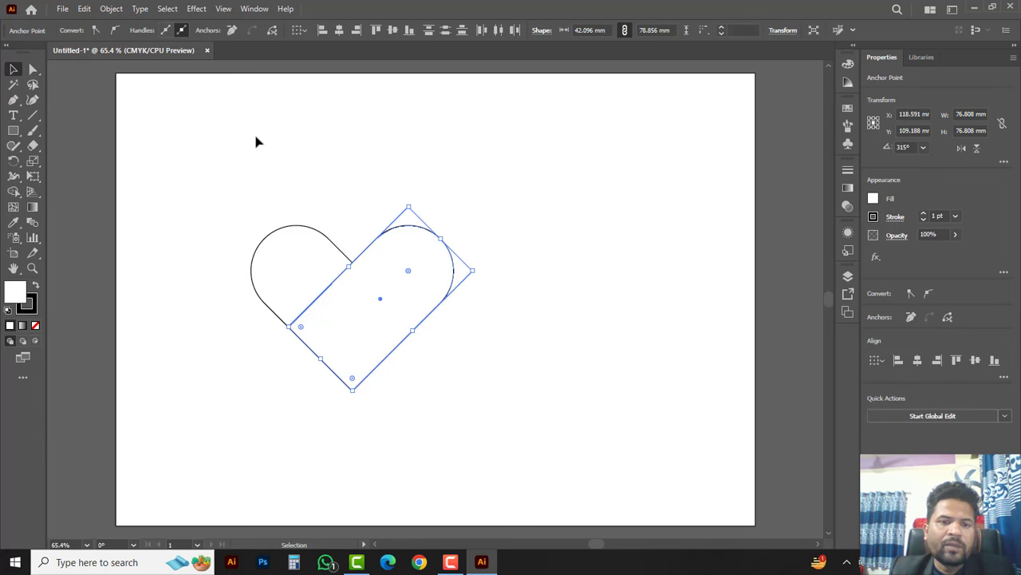
{"action": "left_click_drag", "start_coordinate": [194, 158], "coordinate": [254, 195]}
{"action": "left_click_drag", "start_coordinate": [391, 243], "coordinate": [462, 228]}
{"action": "key", "text": "ctrl+z"}
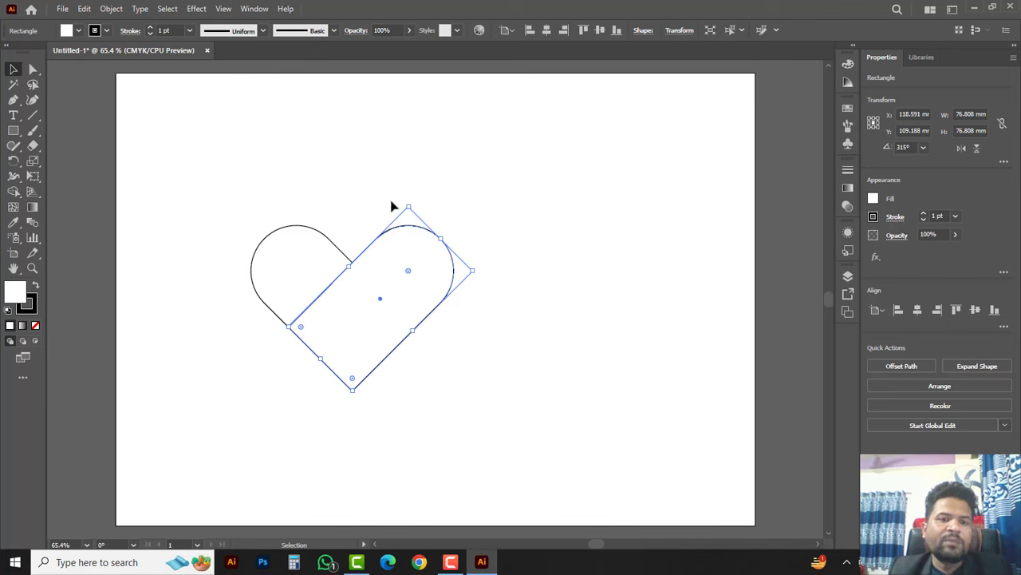
Unite the two rounded rectangles into a single heart and move it to the artboard's upper-left area.
{"action": "left_click_drag", "start_coordinate": [210, 177], "coordinate": [451, 353]}
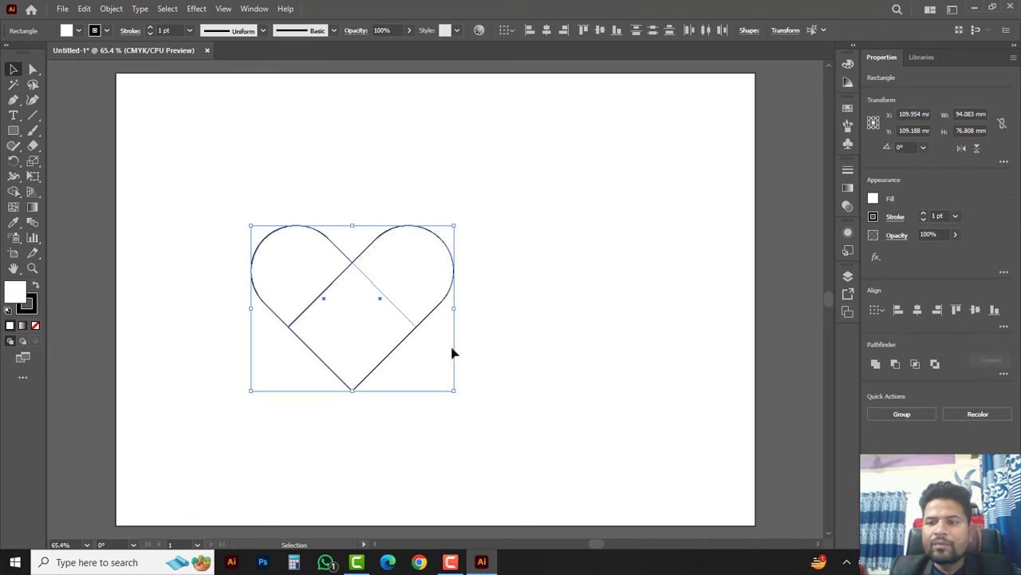
{"action": "left_click", "coordinate": [875, 365]}
{"action": "left_click", "coordinate": [563, 292]}
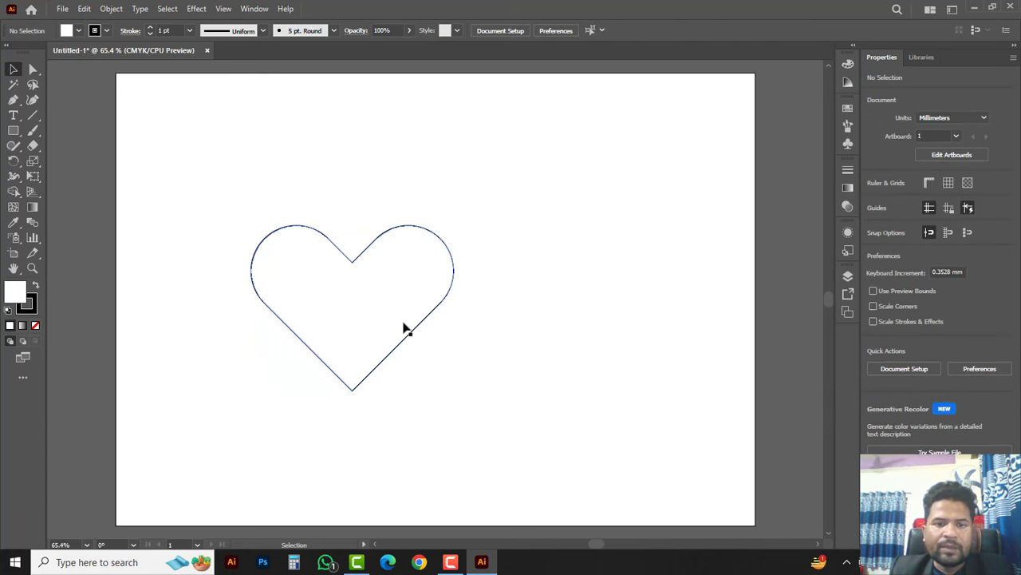
{"action": "left_click_drag", "start_coordinate": [411, 338], "coordinate": [301, 238]}
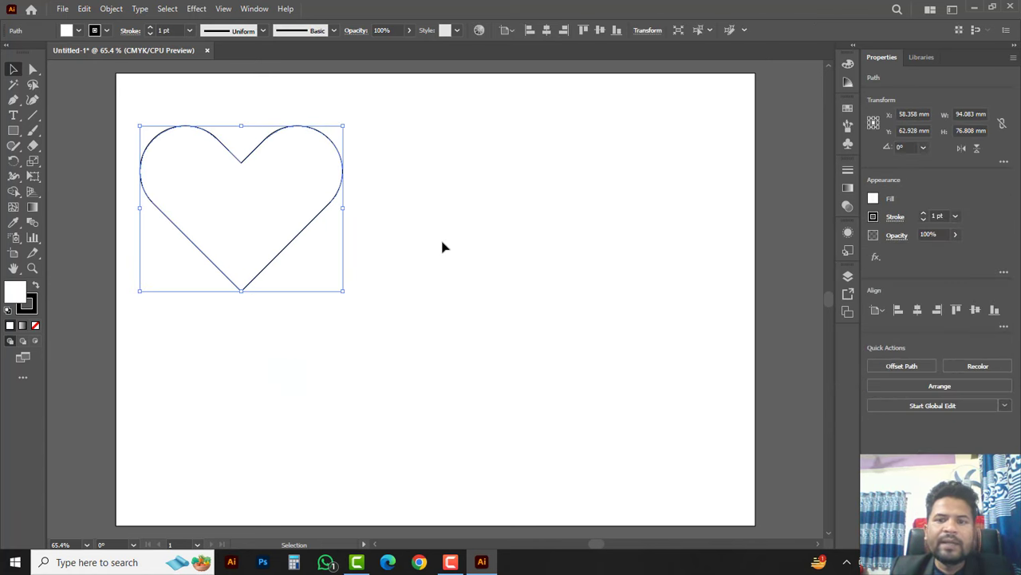
Fill the heart with red using 100% magenta and 100% yellow, and remove its stroke.
{"action": "left_click", "coordinate": [848, 68]}
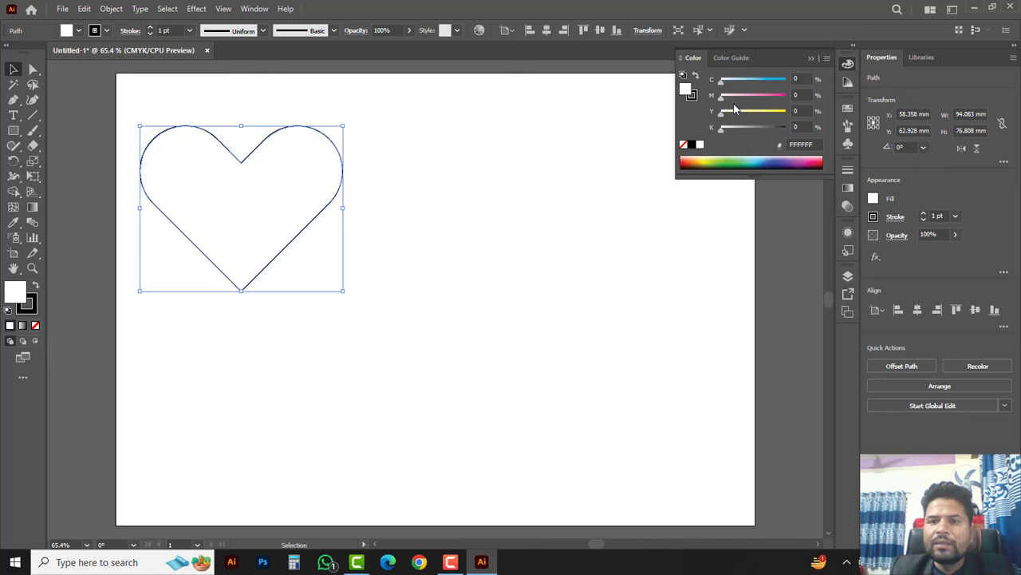
{"action": "left_click_drag", "start_coordinate": [726, 100], "coordinate": [786, 96]}
{"action": "left_click_drag", "start_coordinate": [735, 117], "coordinate": [788, 113]}
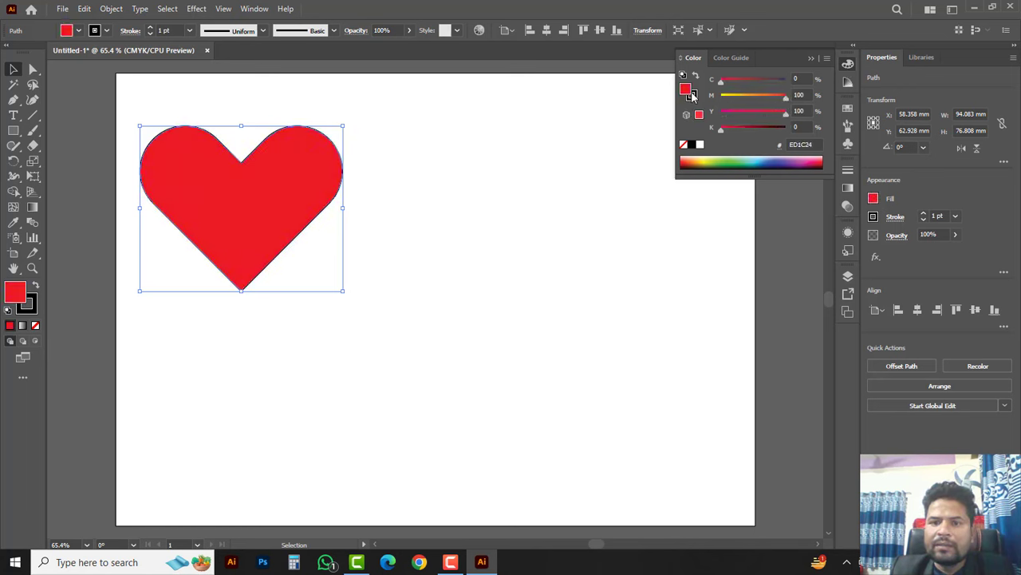
{"action": "left_click", "coordinate": [693, 96]}
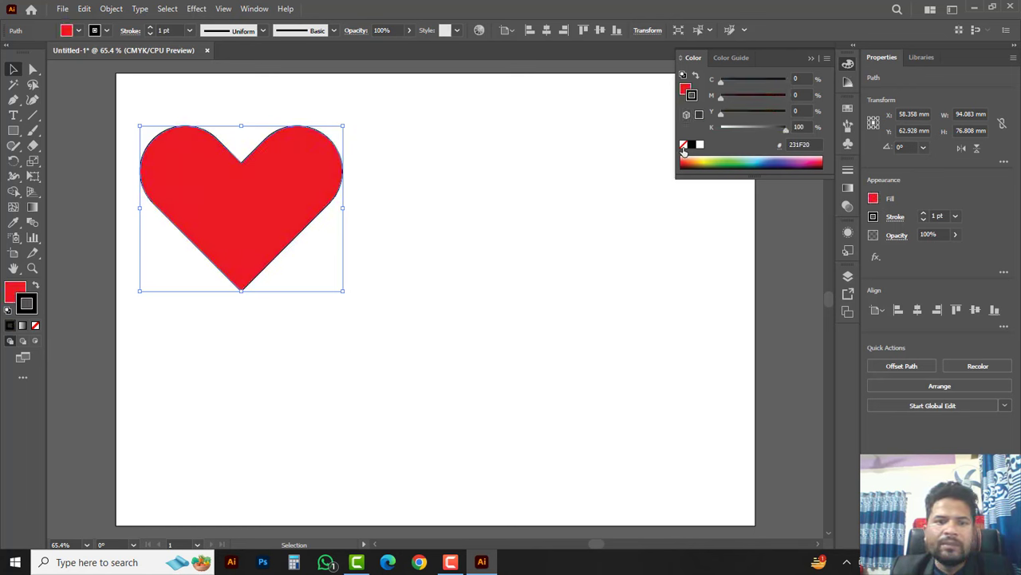
{"action": "left_click", "coordinate": [683, 145]}
{"action": "left_click", "coordinate": [686, 88]}
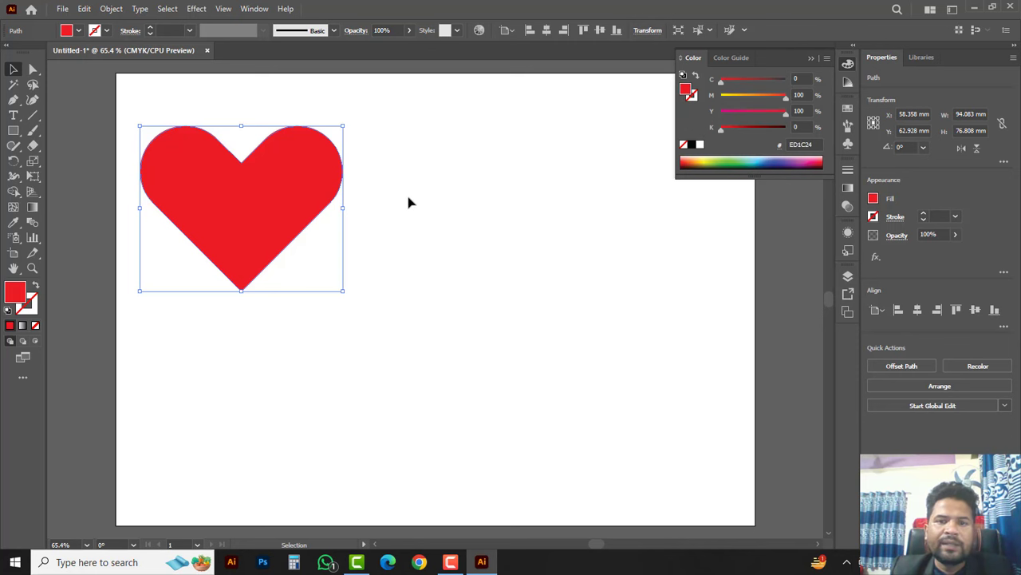
{"action": "left_click", "coordinate": [394, 166]}
Save the red heart as a new dynamic Movie Clip symbol named heart.
{"action": "left_click", "coordinate": [225, 205]}
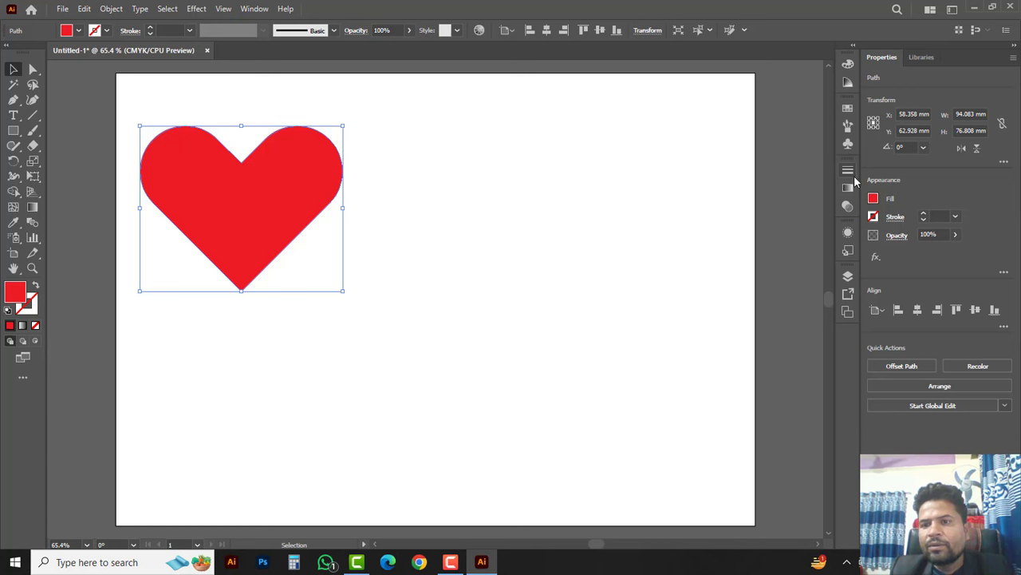
{"action": "left_click", "coordinate": [848, 146]}
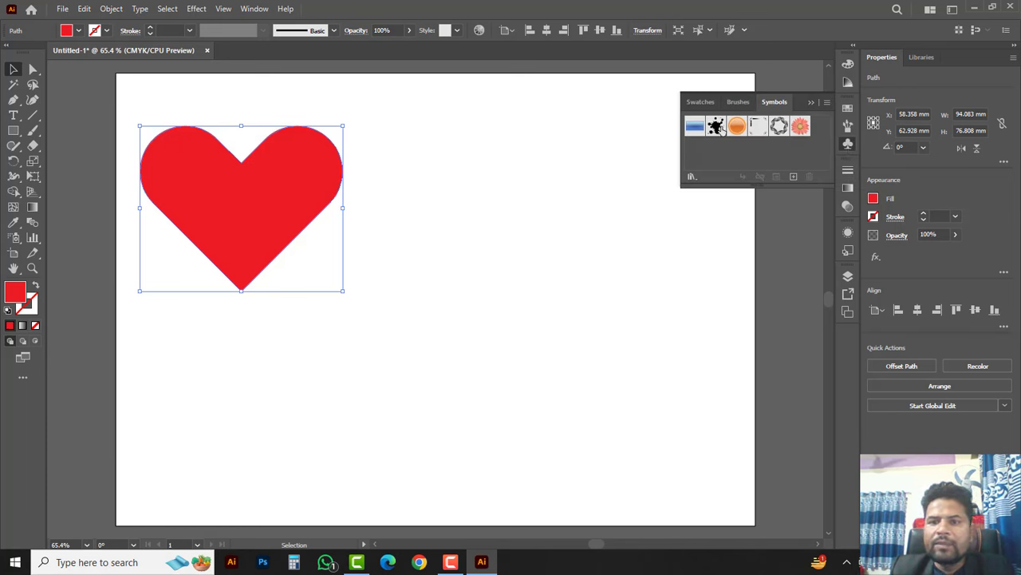
{"action": "left_click", "coordinate": [793, 176]}
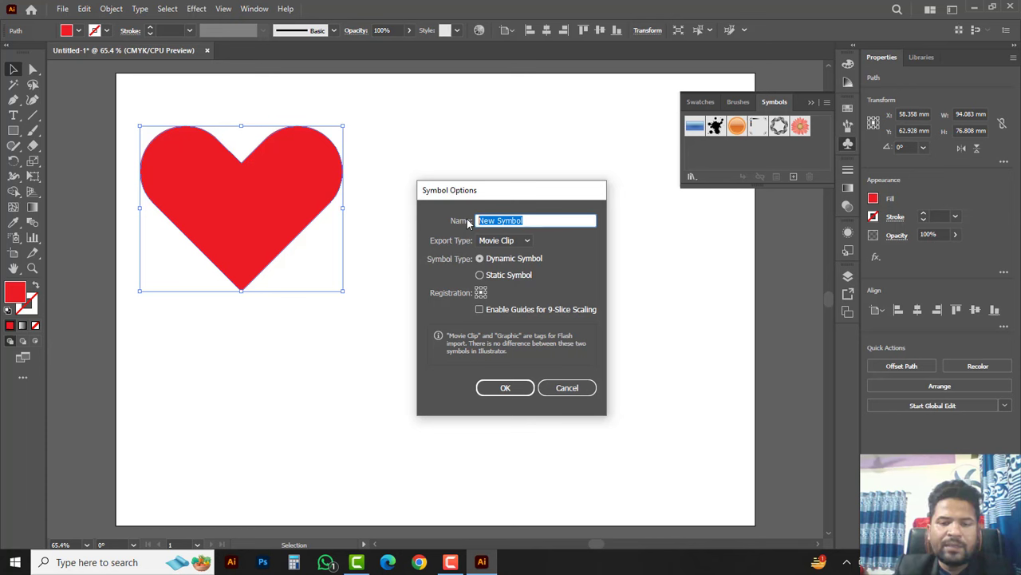
{"action": "type", "text": "heart"}
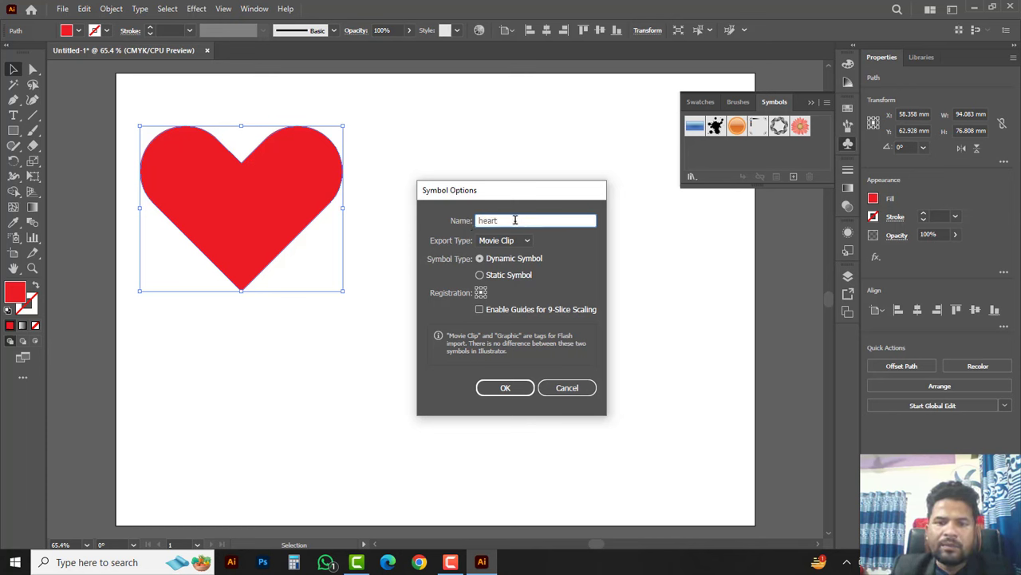
{"action": "left_click", "coordinate": [506, 388]}
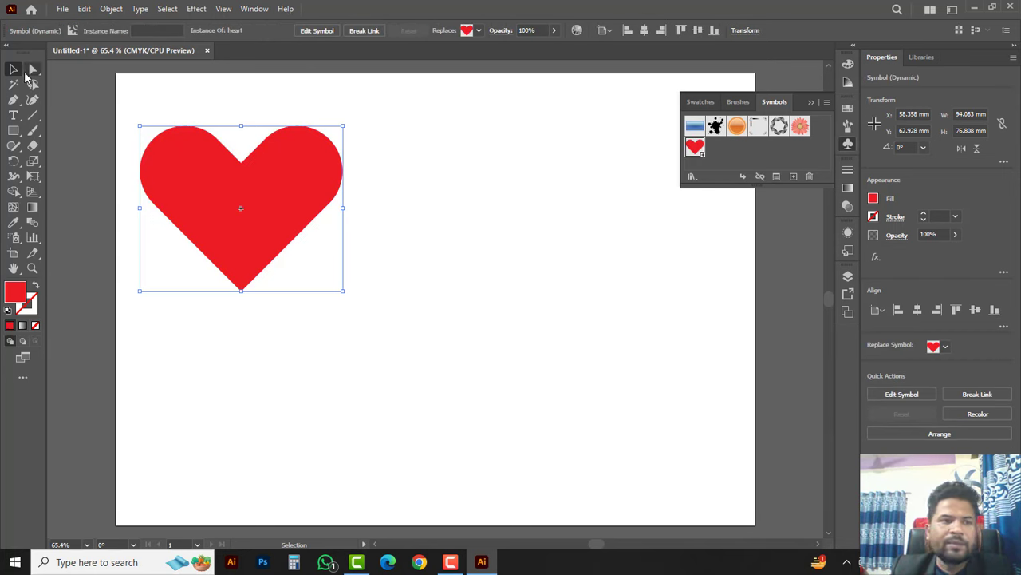
{"action": "left_click", "coordinate": [417, 162]}
{"action": "left_click", "coordinate": [277, 204]}
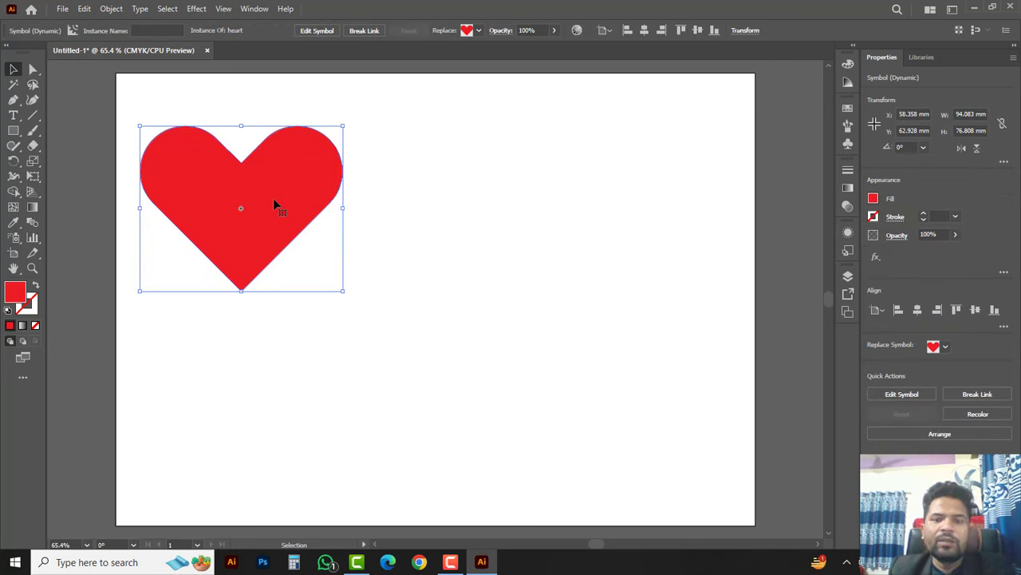
Delete the heart from the artboard and choose the heart symbol for the Symbol Sprayer.
{"action": "key", "text": "Delete"}
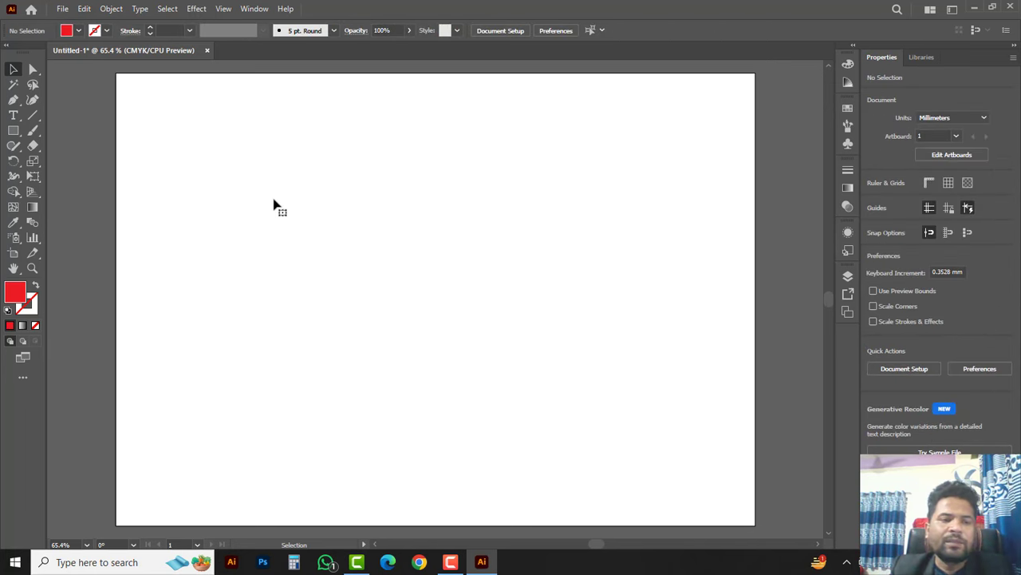
{"action": "left_click", "coordinate": [14, 238]}
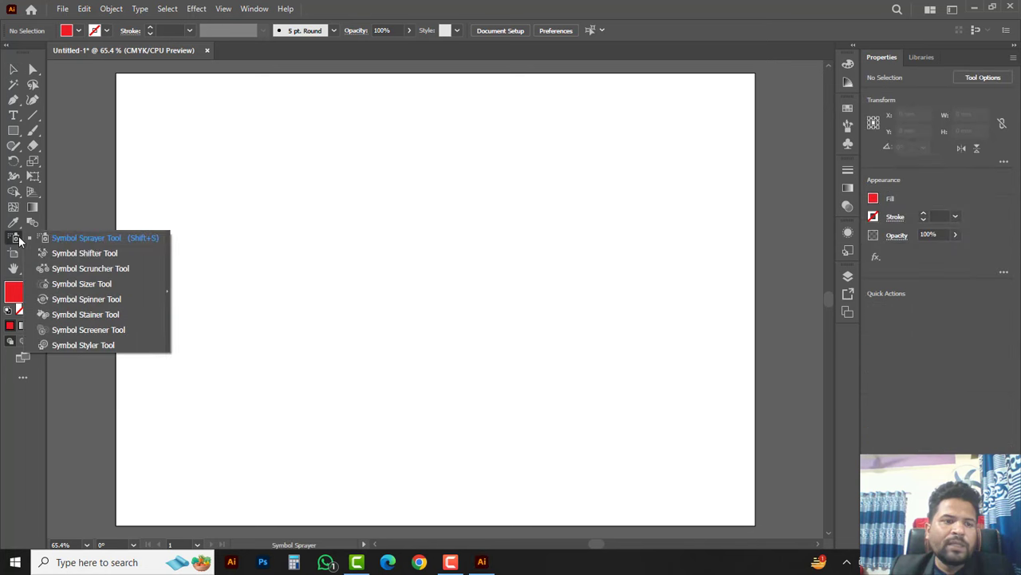
{"action": "left_click", "coordinate": [87, 240]}
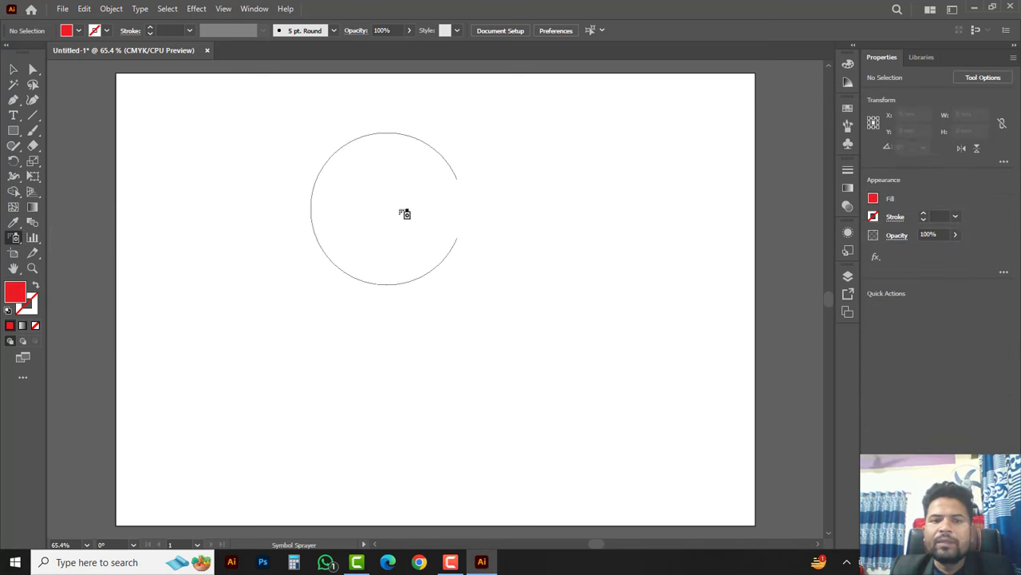
{"action": "left_click", "coordinate": [848, 144]}
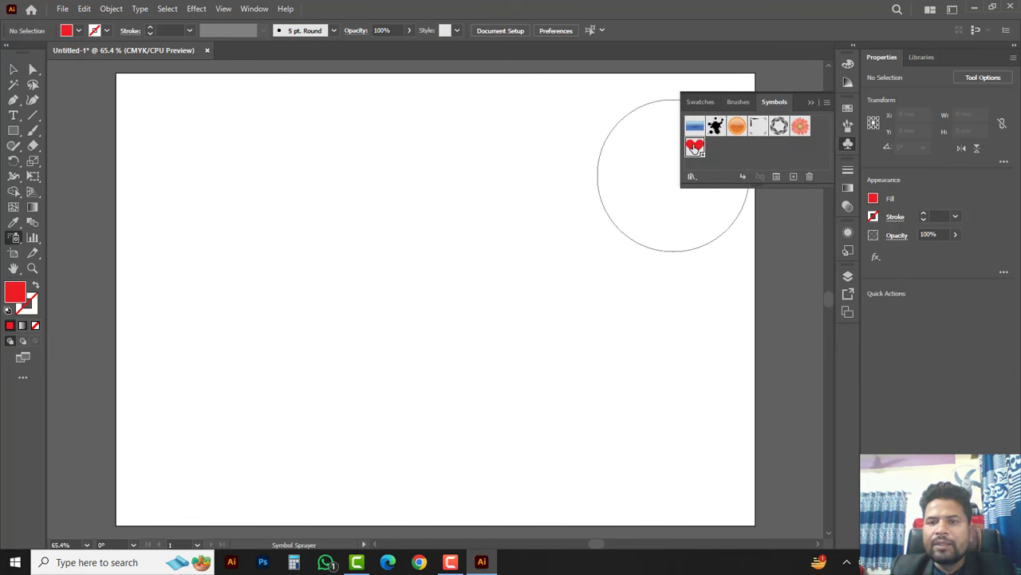
{"action": "left_click", "coordinate": [694, 146]}
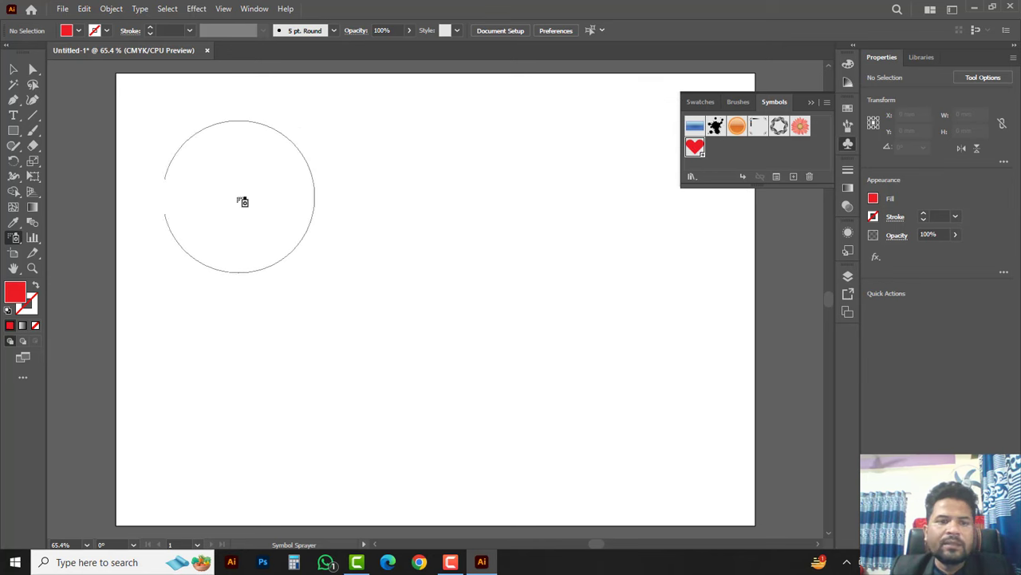
Spray heart symbols over the artboard and all around it on the surrounding canvas.
{"action": "left_click", "coordinate": [240, 197]}
{"action": "left_click", "coordinate": [520, 216]}
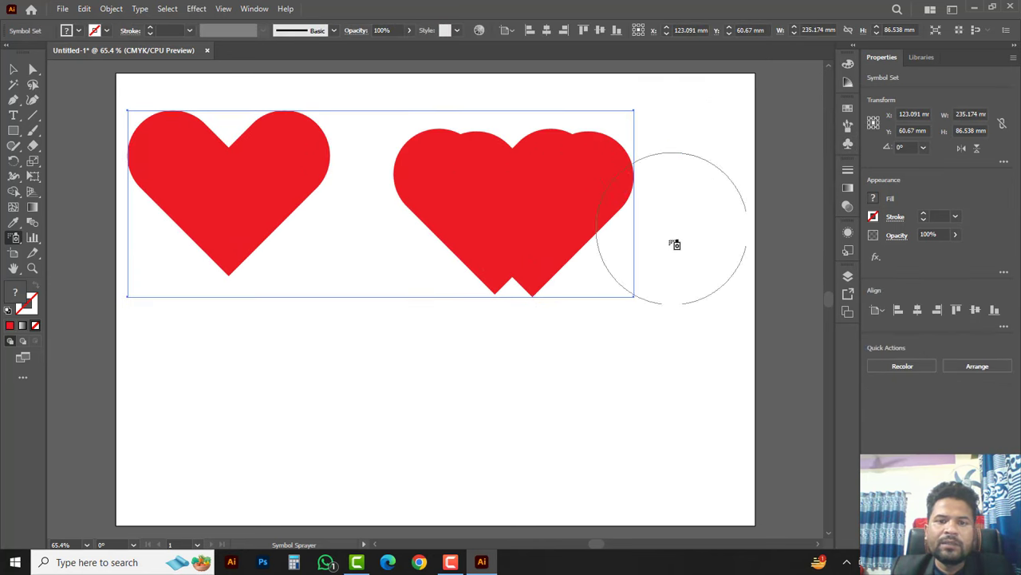
{"action": "left_click", "coordinate": [490, 350], "text": "alt"}
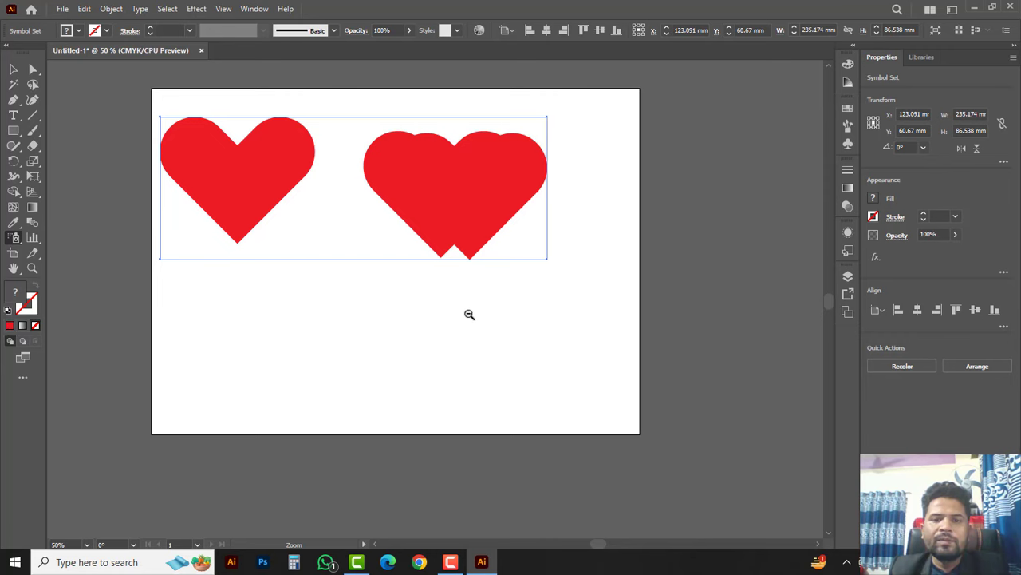
{"action": "left_click", "coordinate": [470, 314], "text": "alt"}
{"action": "left_click", "coordinate": [472, 314], "text": "alt"}
{"action": "mouse_move", "coordinate": [477, 196]}
{"action": "left_mouse_down"}
{"action": "mouse_move", "coordinate": [577, 228]}
{"action": "mouse_move", "coordinate": [465, 442]}
{"action": "mouse_move", "coordinate": [510, 308]}
{"action": "mouse_move", "coordinate": [410, 406]}
{"action": "mouse_move", "coordinate": [196, 244]}
{"action": "mouse_move", "coordinate": [395, 112]}
{"action": "mouse_move", "coordinate": [312, 266]}
{"action": "mouse_move", "coordinate": [383, 335]}
{"action": "left_mouse_up"}
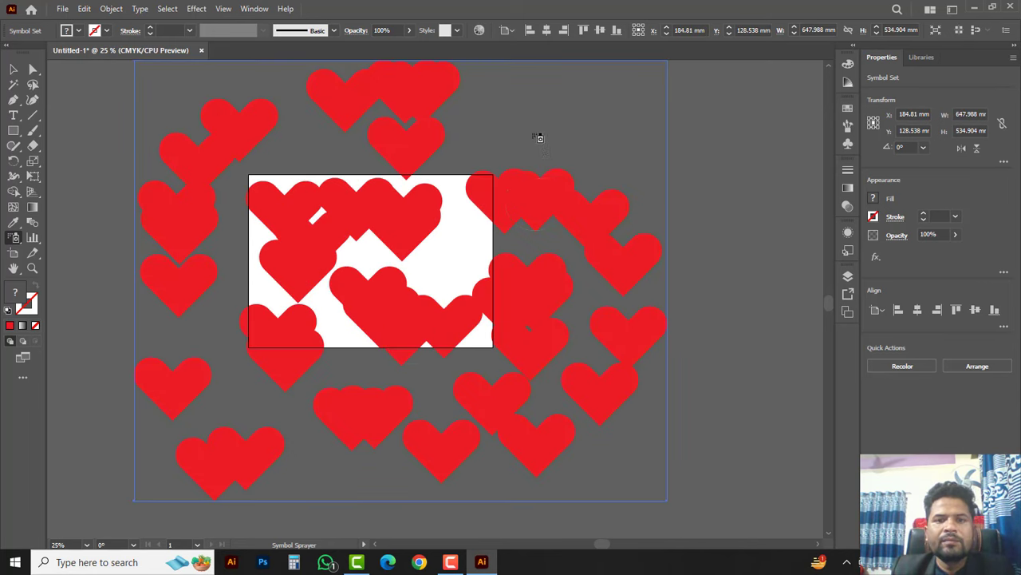
{"action": "mouse_move", "coordinate": [539, 138]}
{"action": "left_mouse_down"}
{"action": "mouse_move", "coordinate": [581, 121]}
{"action": "mouse_move", "coordinate": [679, 148]}
{"action": "left_mouse_up"}
{"action": "mouse_move", "coordinate": [707, 237]}
{"action": "left_mouse_down"}
{"action": "mouse_move", "coordinate": [727, 339]}
{"action": "mouse_move", "coordinate": [699, 394]}
{"action": "left_mouse_up"}
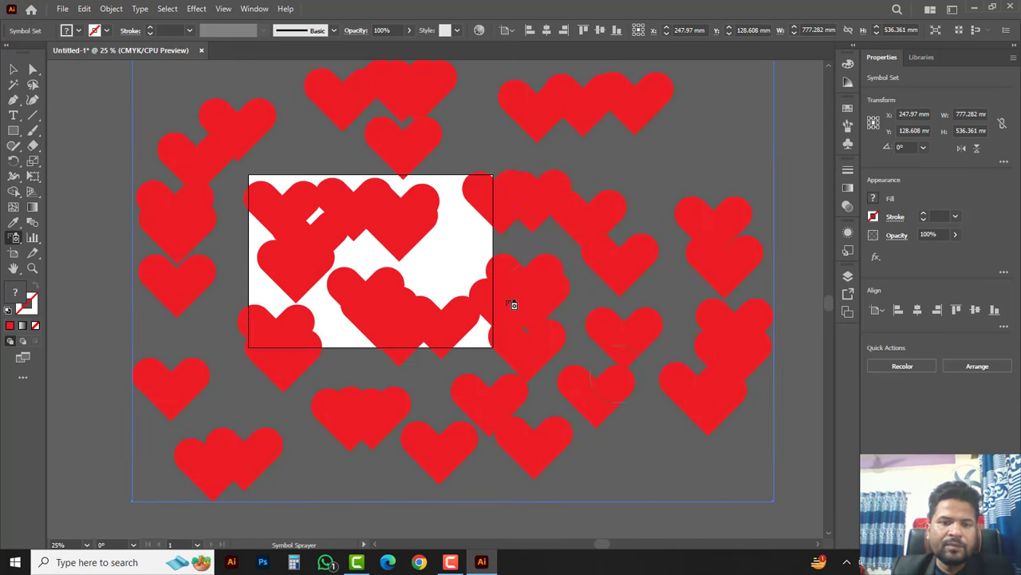
Spray the coral daisy-like flower symbol among the hearts, on the artboard and around it.
{"action": "left_click", "coordinate": [849, 145]}
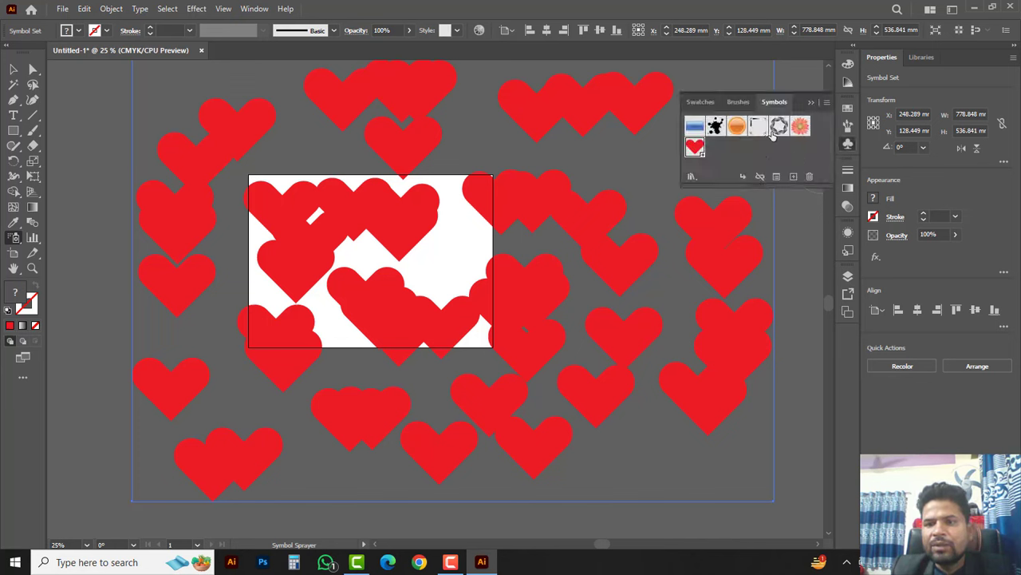
{"action": "left_click", "coordinate": [800, 127]}
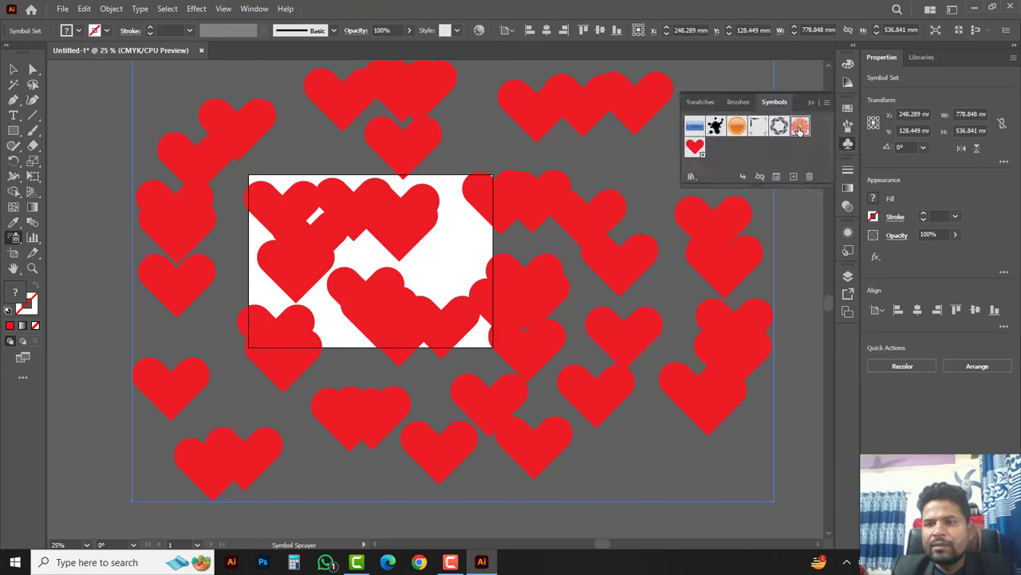
{"action": "left_click", "coordinate": [446, 249]}
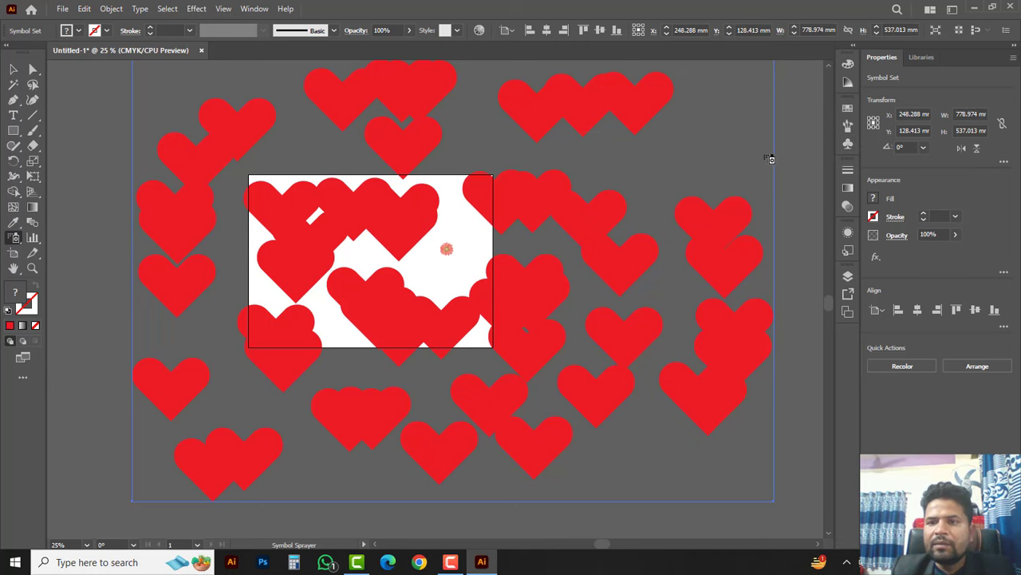
{"action": "mouse_move", "coordinate": [606, 153]}
{"action": "left_mouse_down"}
{"action": "mouse_move", "coordinate": [699, 156]}
{"action": "mouse_move", "coordinate": [662, 199]}
{"action": "mouse_move", "coordinate": [681, 339]}
{"action": "mouse_move", "coordinate": [606, 483]}
{"action": "mouse_move", "coordinate": [411, 500]}
{"action": "left_mouse_up"}
{"action": "mouse_move", "coordinate": [290, 450]}
{"action": "left_mouse_down"}
{"action": "mouse_move", "coordinate": [277, 404]}
{"action": "mouse_move", "coordinate": [229, 378]}
{"action": "mouse_move", "coordinate": [222, 299]}
{"action": "mouse_move", "coordinate": [249, 217]}
{"action": "mouse_move", "coordinate": [298, 152]}
{"action": "mouse_move", "coordinate": [332, 139]}
{"action": "mouse_move", "coordinate": [458, 226]}
{"action": "left_mouse_up"}
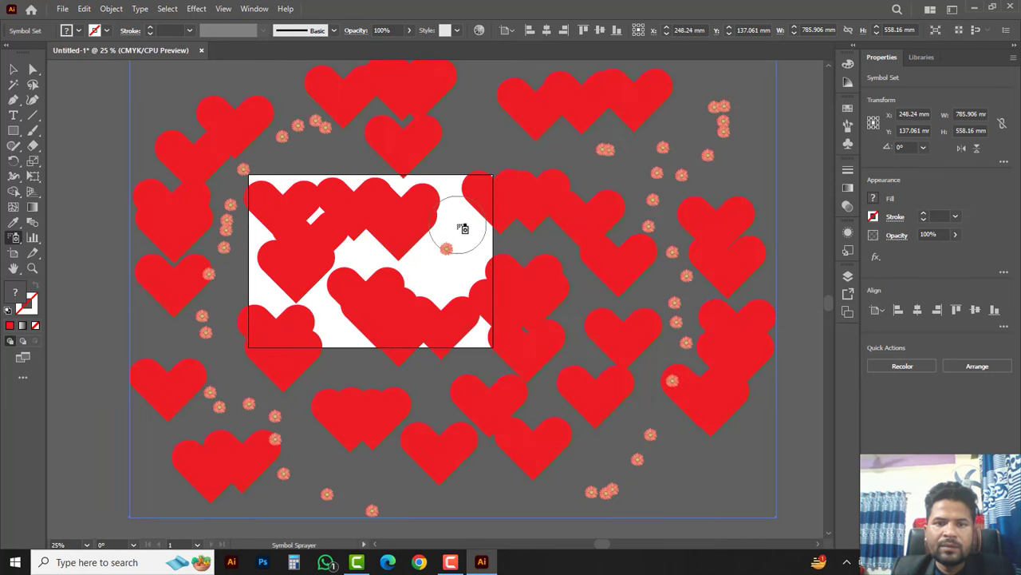
Spray the black wreath-like ring symbol in the gaps between the hearts around the artboard.
{"action": "left_click", "coordinate": [849, 145]}
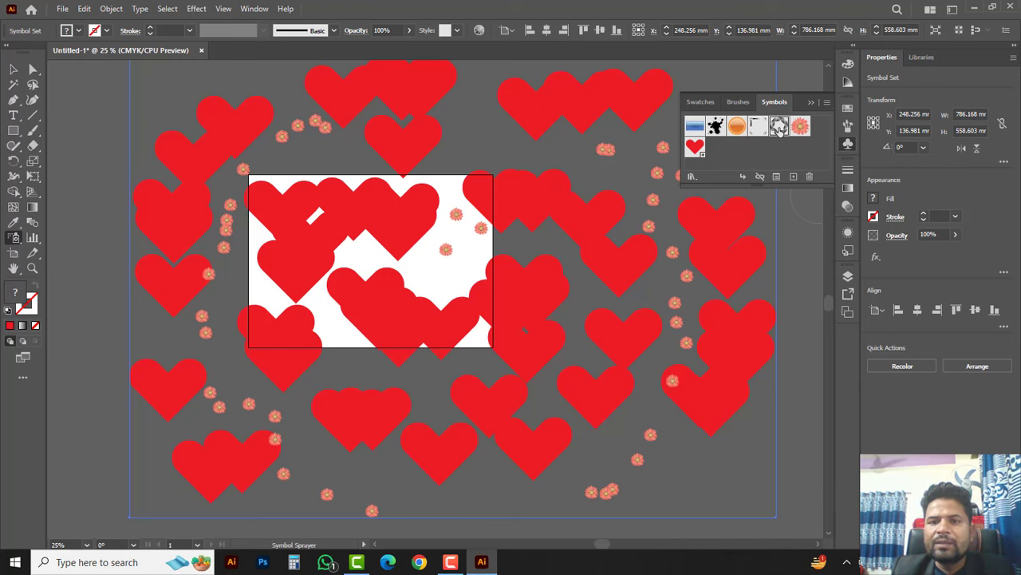
{"action": "mouse_move", "coordinate": [500, 156]}
{"action": "left_mouse_down"}
{"action": "mouse_move", "coordinate": [468, 136]}
{"action": "mouse_move", "coordinate": [515, 156]}
{"action": "mouse_move", "coordinate": [487, 168]}
{"action": "left_mouse_up"}
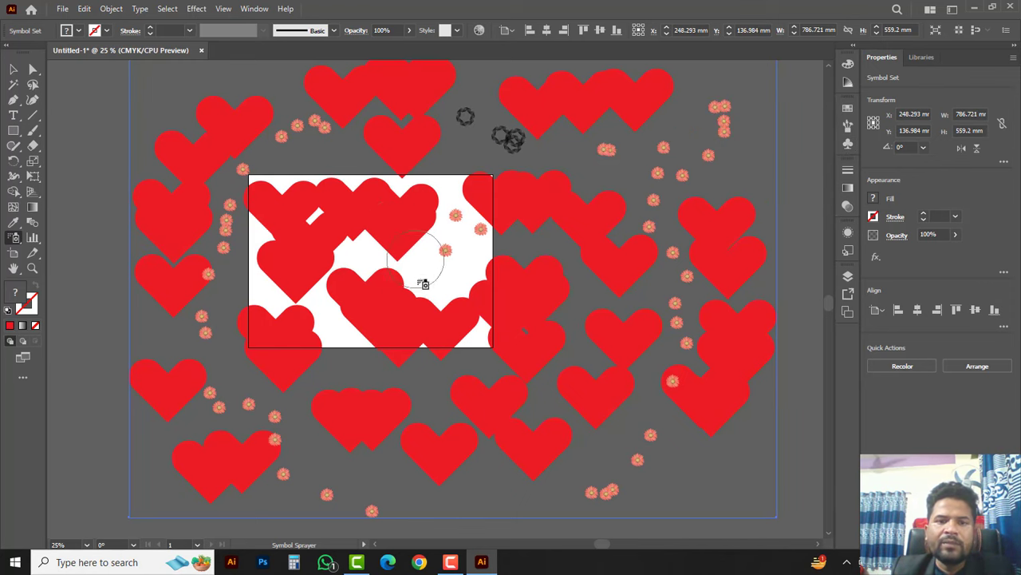
{"action": "left_click_drag", "start_coordinate": [561, 162], "coordinate": [598, 169]}
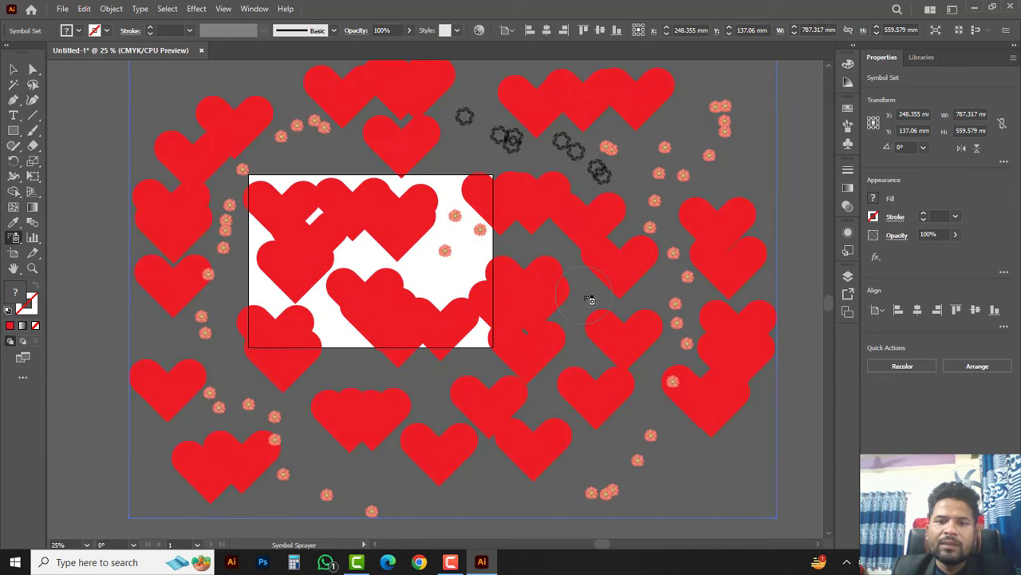
{"action": "mouse_move", "coordinate": [591, 297]}
{"action": "left_mouse_down"}
{"action": "mouse_move", "coordinate": [565, 320]}
{"action": "mouse_move", "coordinate": [560, 355]}
{"action": "left_mouse_up"}
{"action": "left_click_drag", "start_coordinate": [549, 405], "coordinate": [589, 439]}
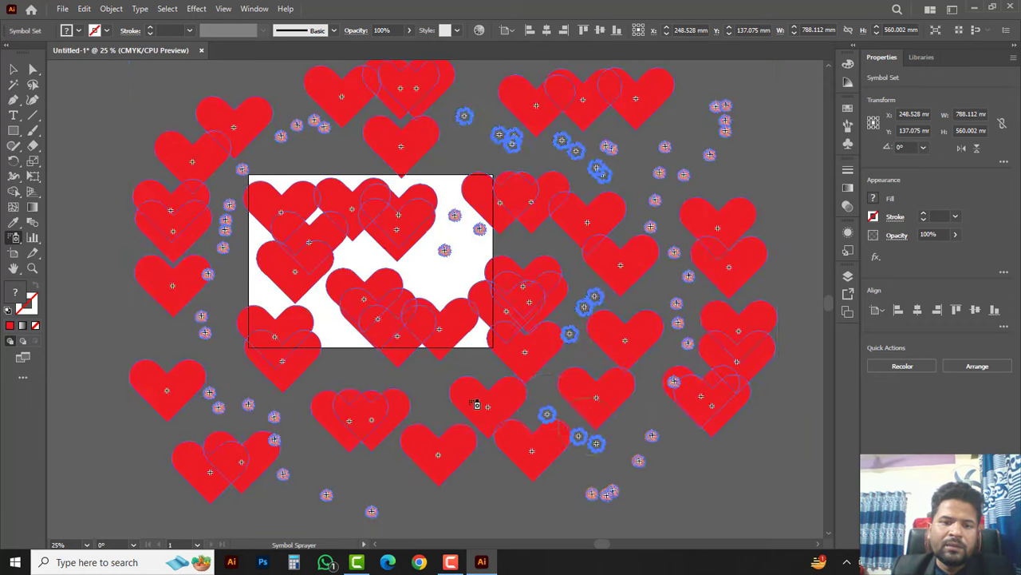
{"action": "left_click_drag", "start_coordinate": [433, 399], "coordinate": [427, 415]}
{"action": "left_click_drag", "start_coordinate": [366, 374], "coordinate": [327, 355]}
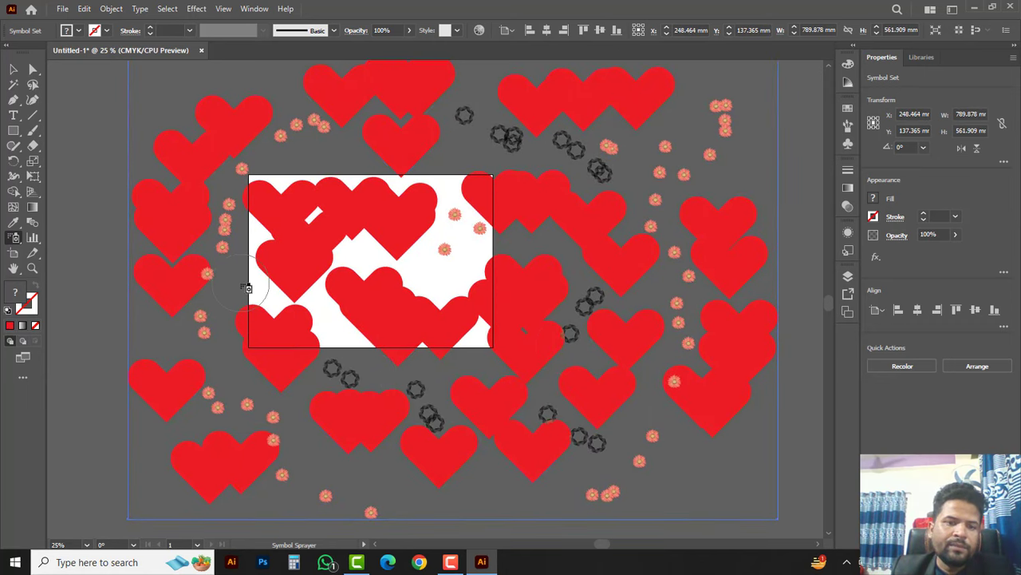
{"action": "mouse_move", "coordinate": [246, 287]}
{"action": "left_mouse_down"}
{"action": "mouse_move", "coordinate": [226, 329]}
{"action": "mouse_move", "coordinate": [180, 373]}
{"action": "mouse_move", "coordinate": [83, 335]}
{"action": "mouse_move", "coordinate": [94, 276]}
{"action": "left_mouse_up"}
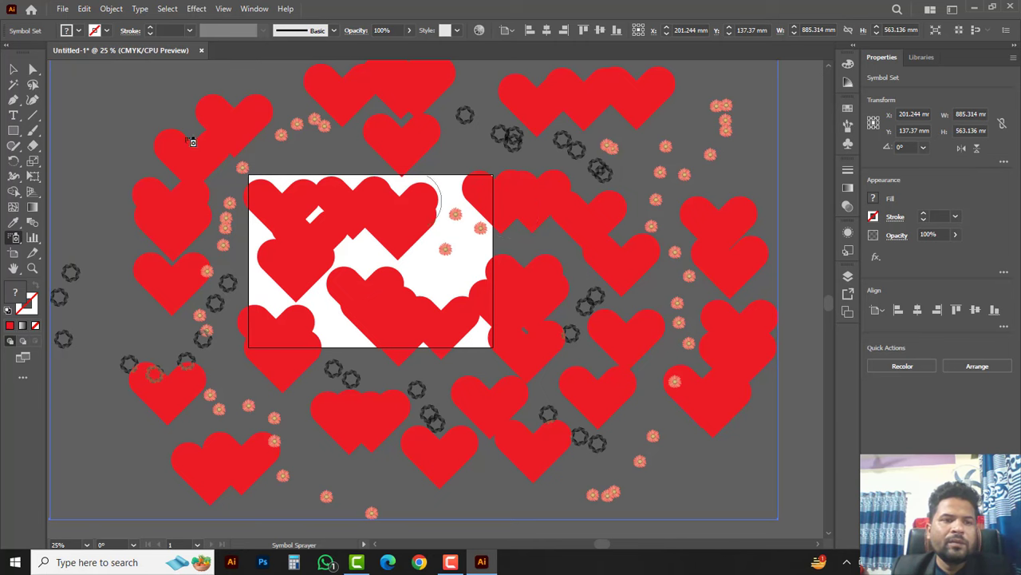
Delete the whole sprayed symbol set of hearts, flowers and rings.
{"action": "left_click_drag", "start_coordinate": [450, 214], "coordinate": [515, 177]}
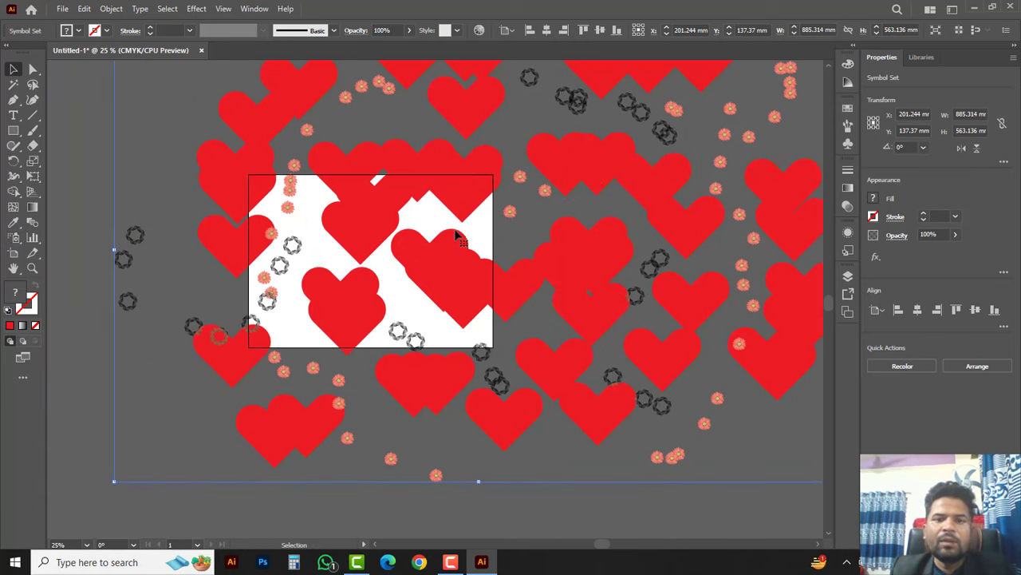
{"action": "key", "text": "Delete"}
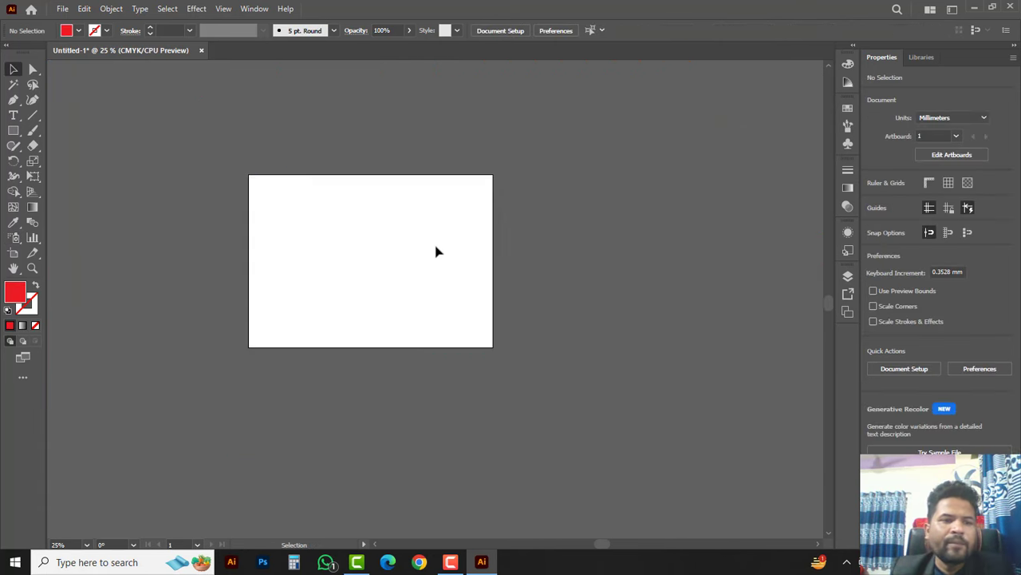
Spray a loose trail of coral flower symbols across the artboard with the Symbol Sprayer.
{"action": "left_click", "coordinate": [15, 237]}
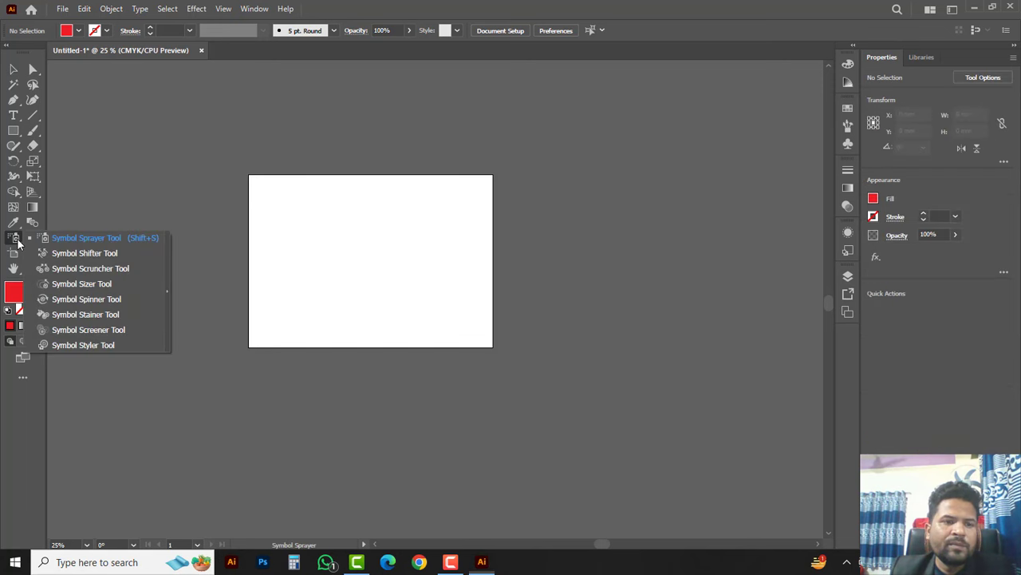
{"action": "left_click", "coordinate": [80, 237]}
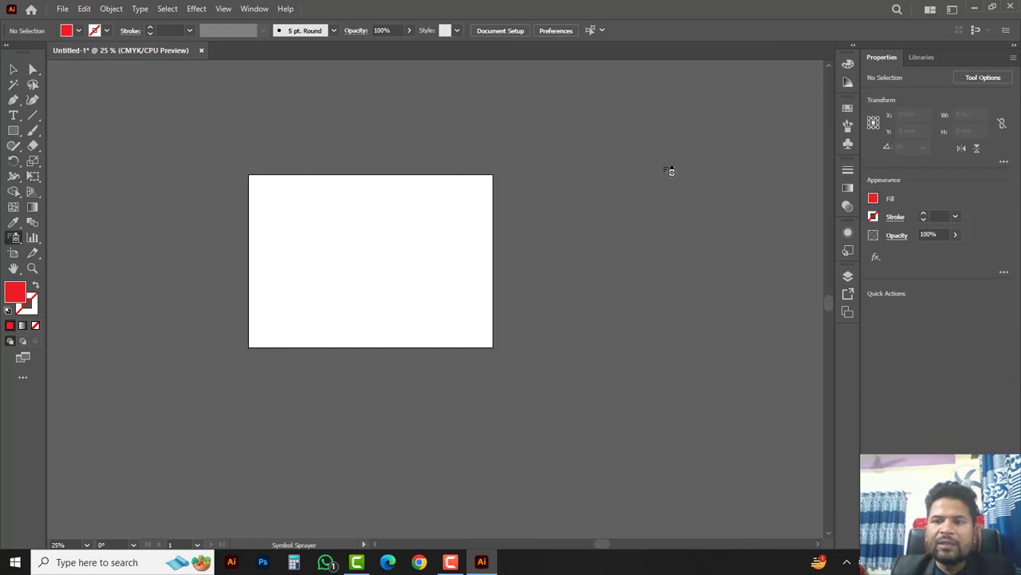
{"action": "left_click", "coordinate": [848, 144]}
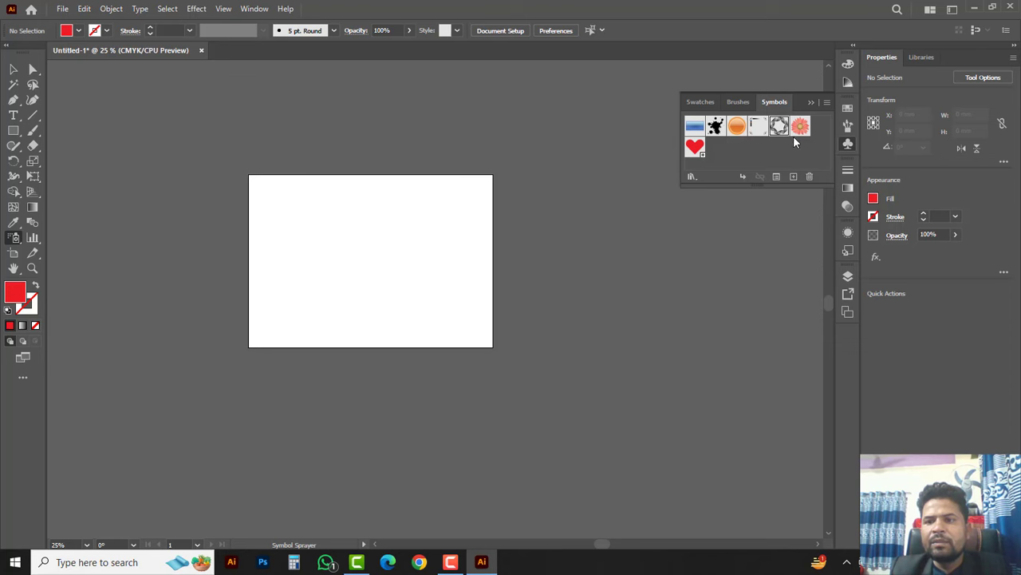
{"action": "left_click", "coordinate": [792, 130]}
{"action": "left_click", "coordinate": [388, 264]}
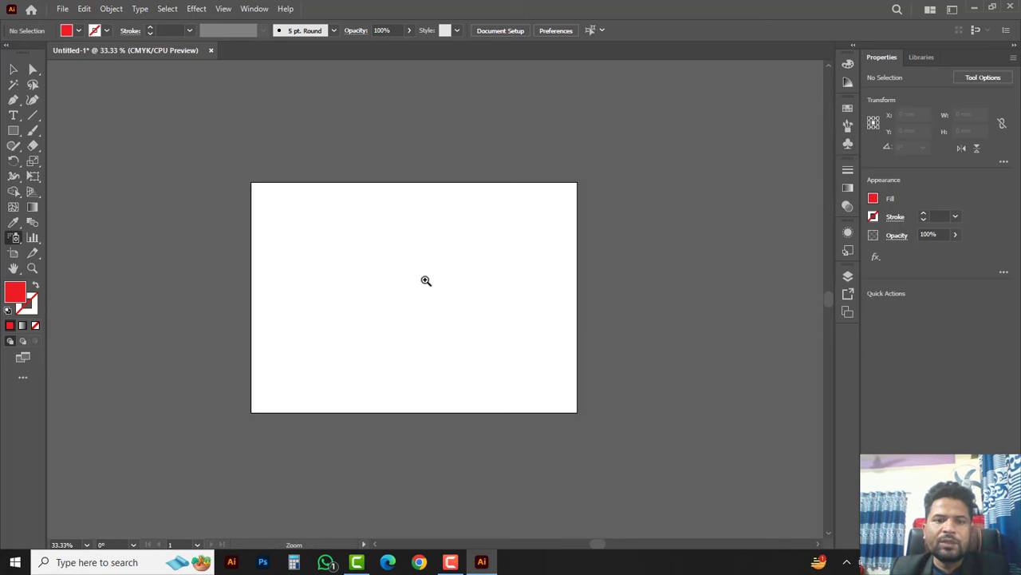
{"action": "left_click", "coordinate": [439, 288]}
{"action": "left_click", "coordinate": [431, 298]}
{"action": "key", "text": "shift+s"}
{"action": "mouse_move", "coordinate": [239, 217]}
{"action": "left_mouse_down"}
{"action": "mouse_move", "coordinate": [311, 230]}
{"action": "mouse_move", "coordinate": [515, 220]}
{"action": "mouse_move", "coordinate": [573, 284]}
{"action": "mouse_move", "coordinate": [556, 341]}
{"action": "mouse_move", "coordinate": [230, 416]}
{"action": "mouse_move", "coordinate": [199, 442]}
{"action": "left_mouse_up"}
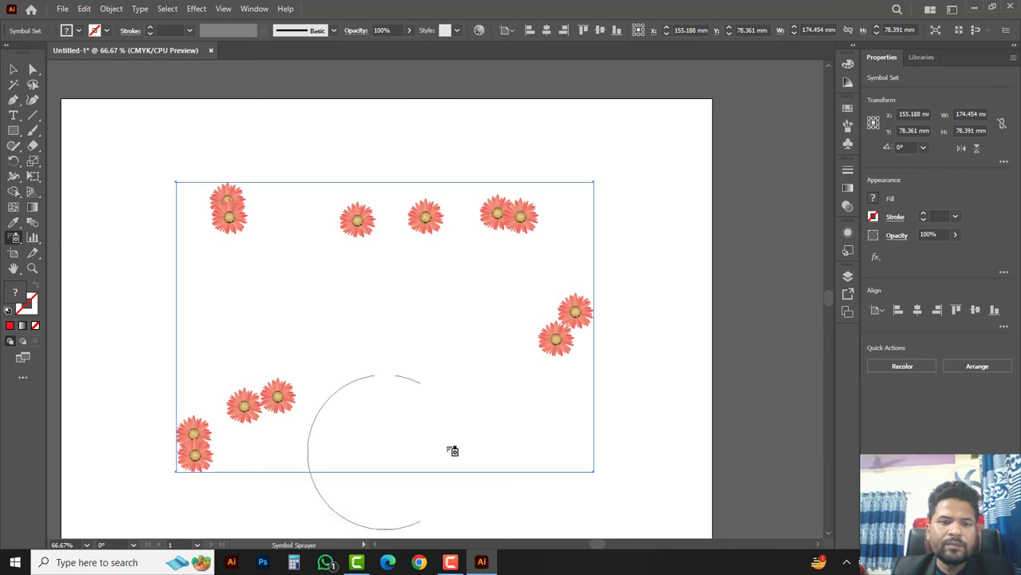
Add single coral flowers one by one in the empty areas between the sprayed ones.
{"action": "left_click", "coordinate": [439, 354]}
{"action": "left_click", "coordinate": [317, 309]}
{"action": "left_click", "coordinate": [135, 304]}
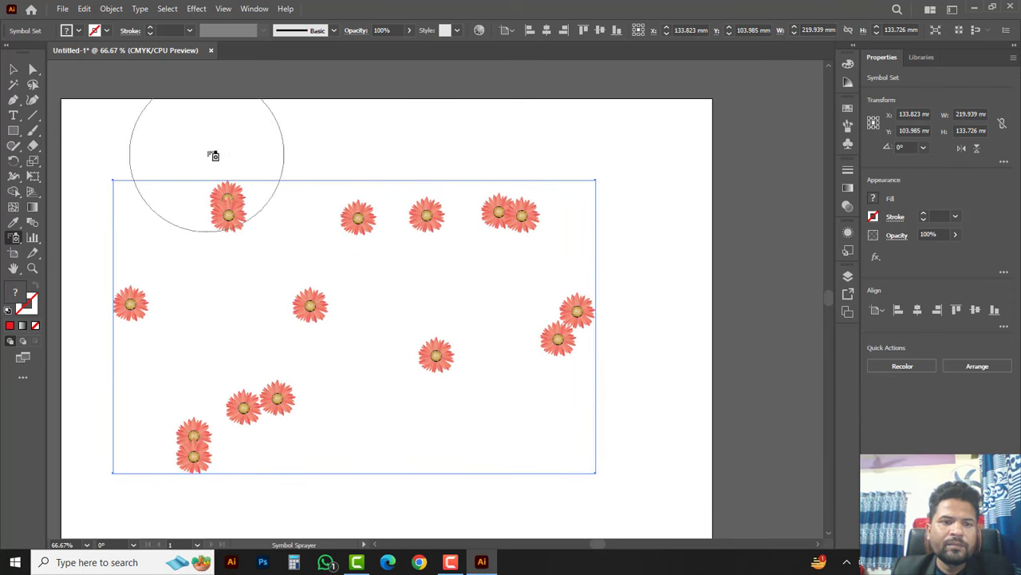
{"action": "left_click", "coordinate": [230, 129]}
{"action": "left_click", "coordinate": [627, 170]}
{"action": "left_click", "coordinate": [475, 292]}
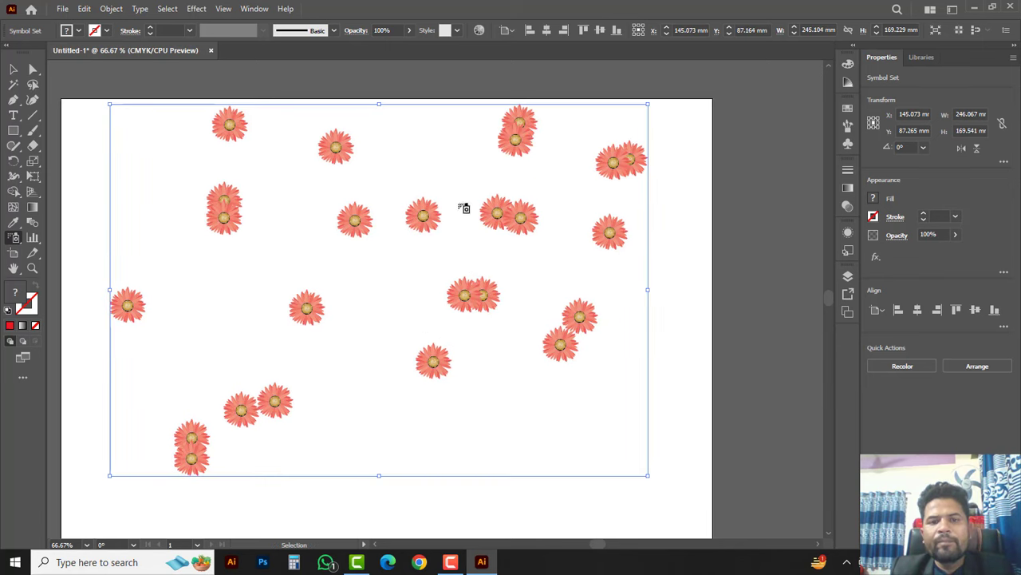
{"action": "left_click", "coordinate": [422, 151]}
{"action": "left_click", "coordinate": [649, 332]}
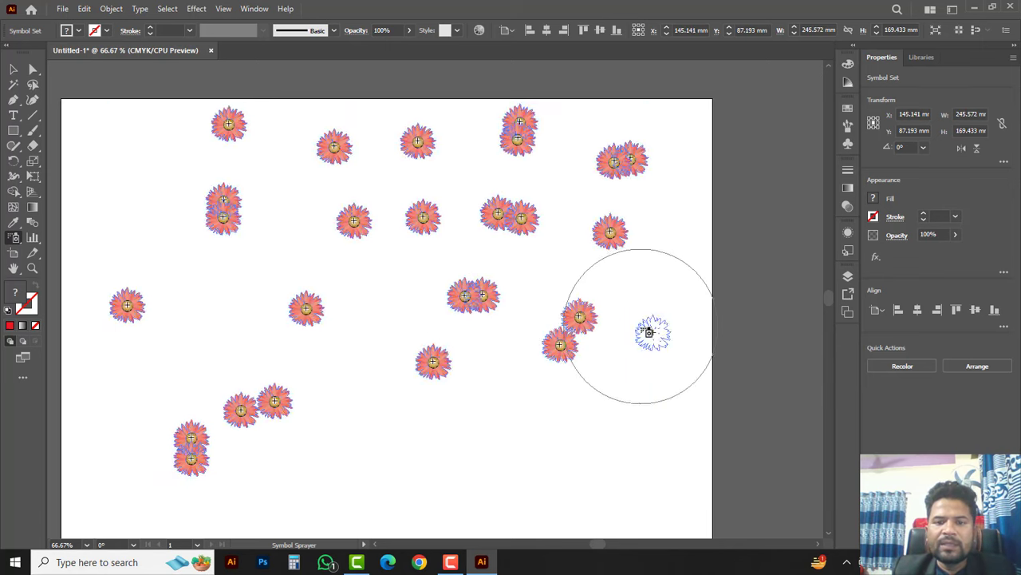
{"action": "left_click", "coordinate": [540, 416]}
{"action": "left_click", "coordinate": [376, 416]}
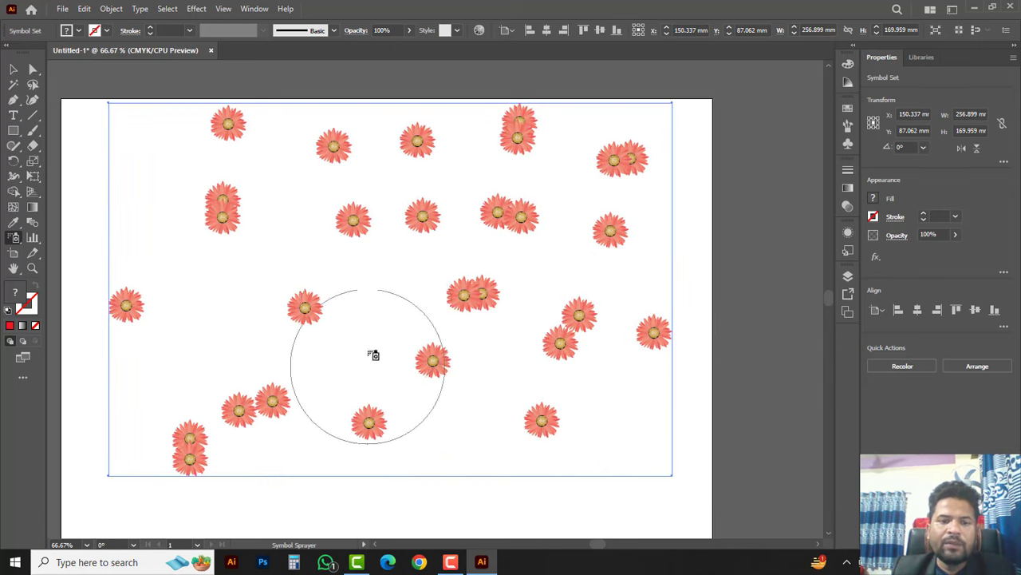
{"action": "left_click", "coordinate": [387, 310]}
{"action": "left_click", "coordinate": [214, 326]}
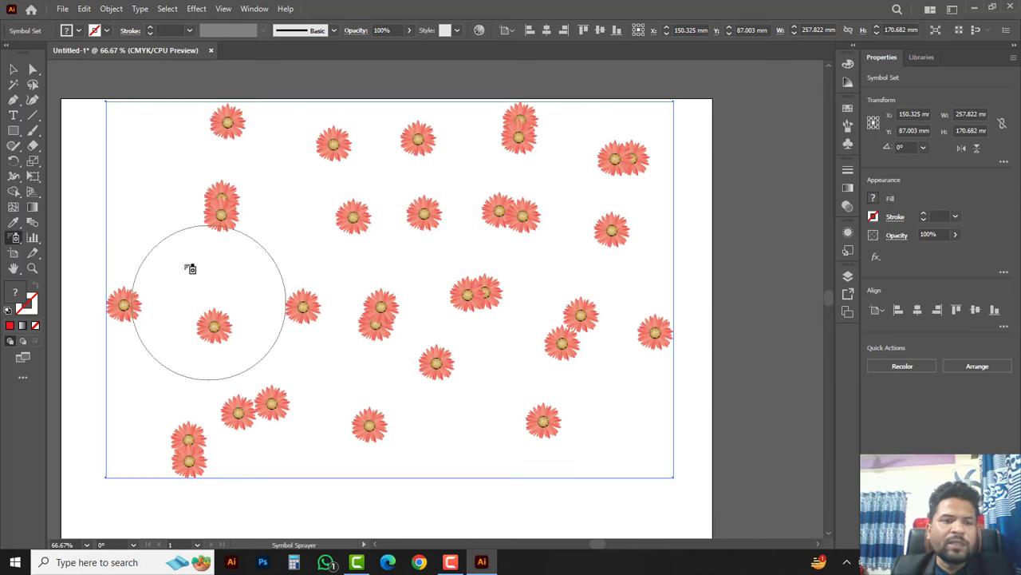
{"action": "left_click", "coordinate": [152, 185]}
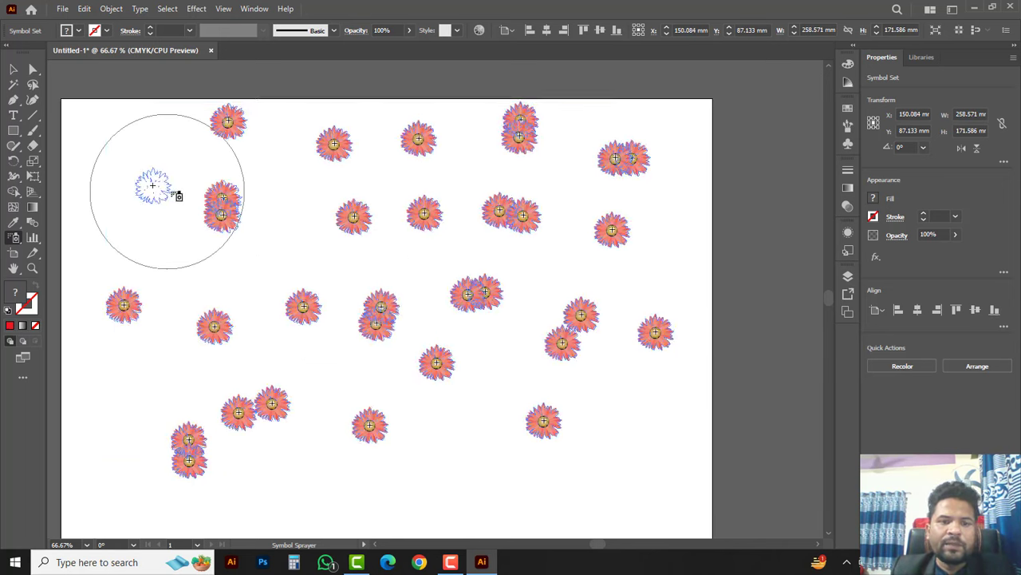
Open the Flowers symbol library and pick its blue flower symbol.
{"action": "left_click", "coordinate": [849, 145]}
{"action": "left_click", "coordinate": [692, 176]}
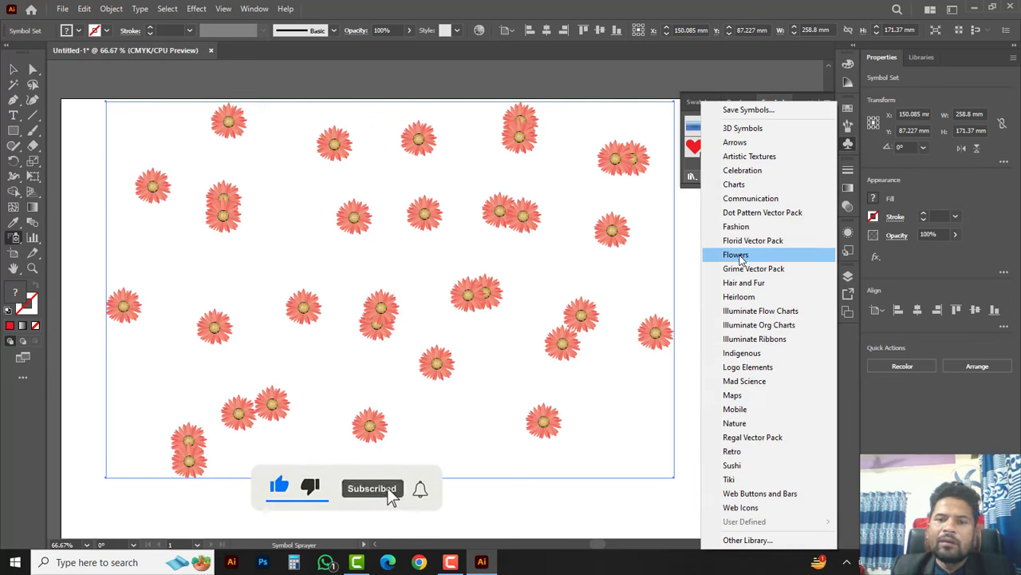
{"action": "left_click", "coordinate": [738, 256]}
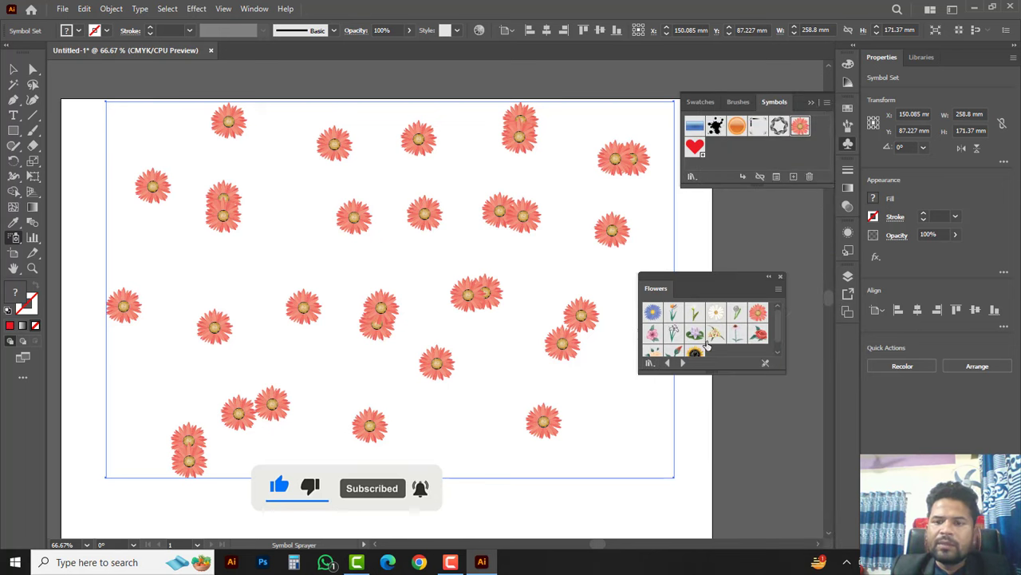
{"action": "left_click", "coordinate": [653, 312]}
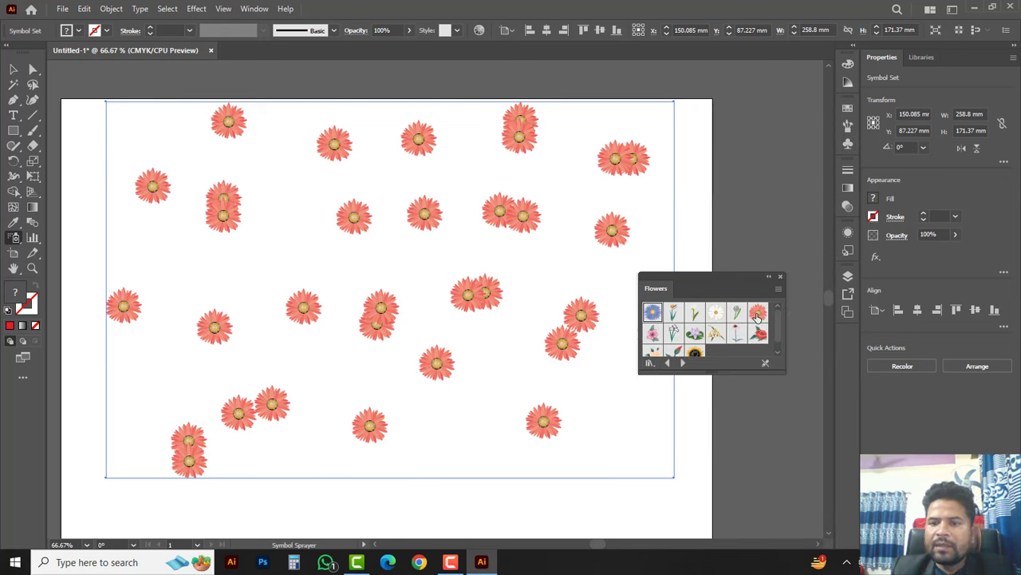
Pick the red rose in the Flowers symbol library and display the document's own symbols.
{"action": "left_click", "coordinate": [848, 144]}
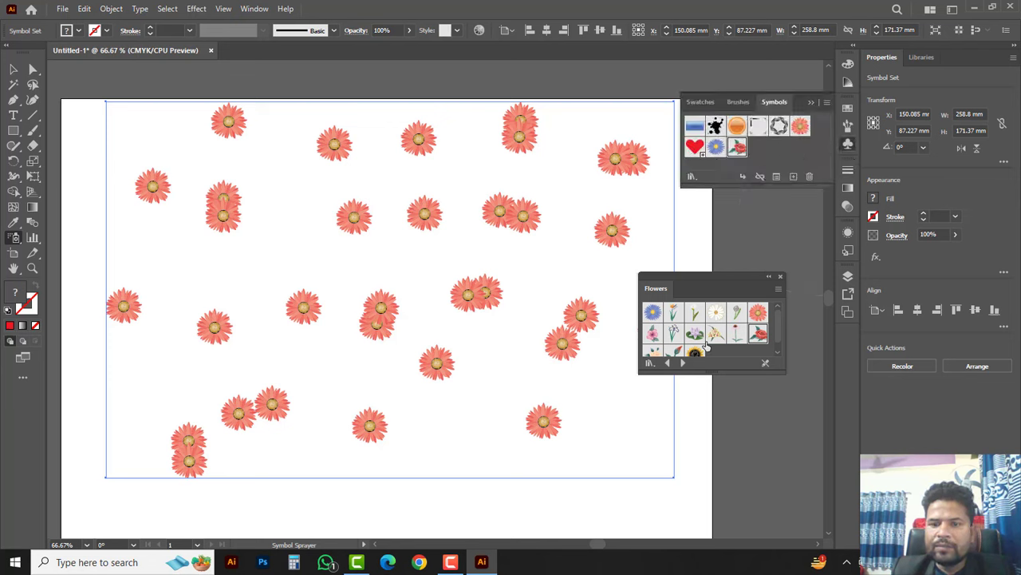
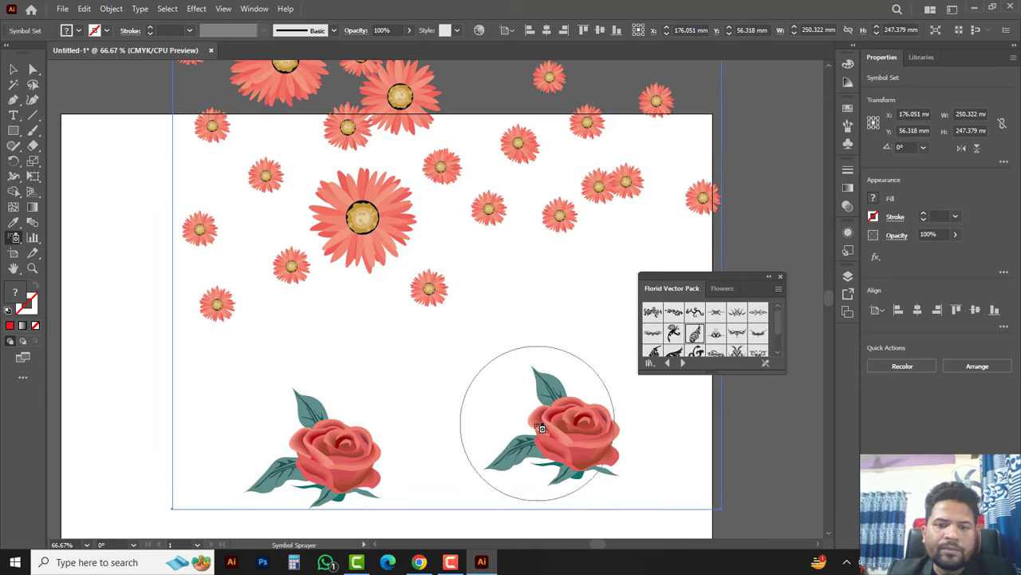
Rotate the two large red roses near the artboard's lower edge in different directions with the Symbol Spinner.
{"action": "left_click", "coordinate": [15, 239]}
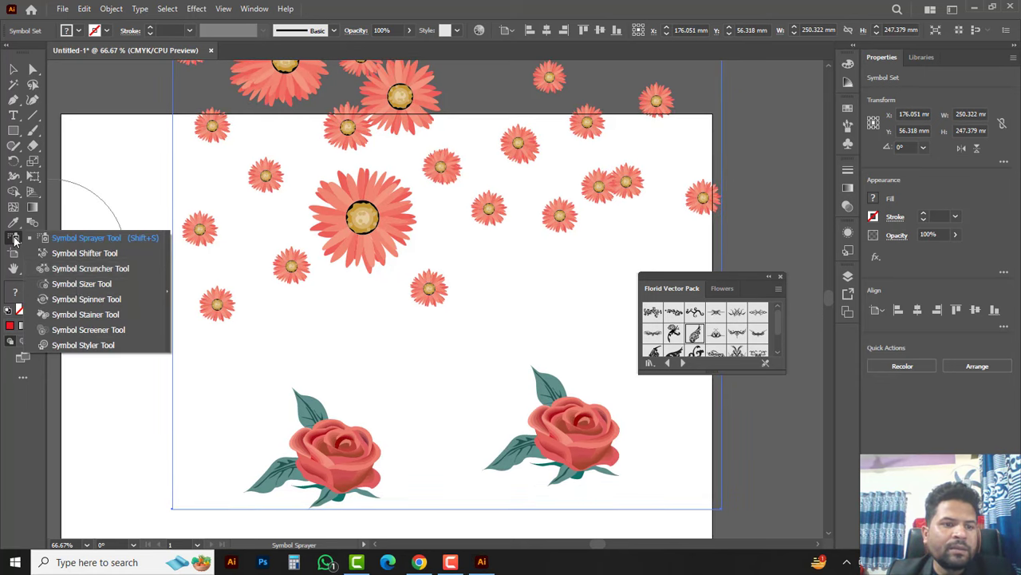
{"action": "left_click", "coordinate": [94, 300]}
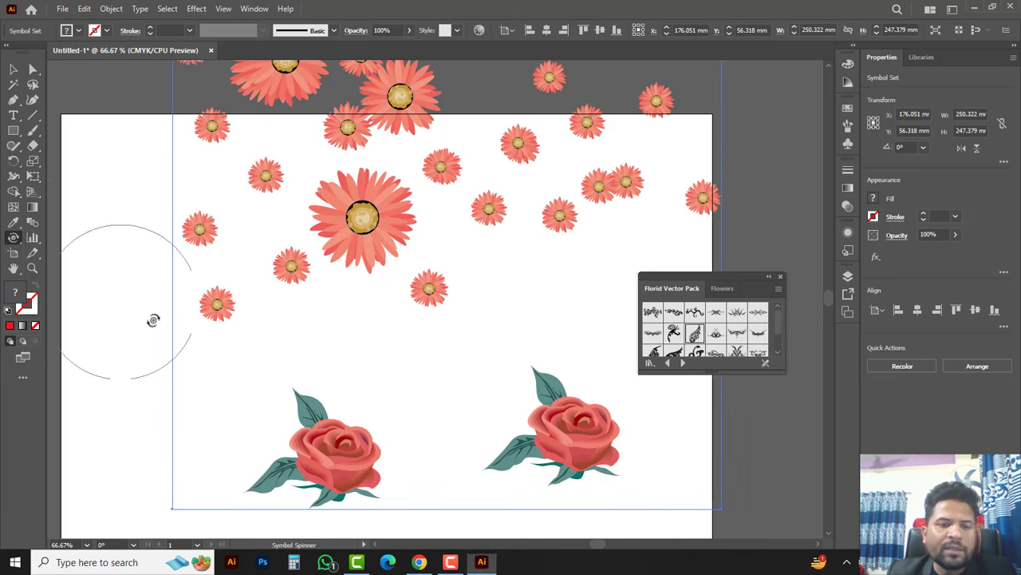
{"action": "mouse_move", "coordinate": [327, 415]}
{"action": "left_mouse_down"}
{"action": "mouse_move", "coordinate": [335, 396]}
{"action": "mouse_move", "coordinate": [402, 440]}
{"action": "mouse_move", "coordinate": [344, 388]}
{"action": "mouse_move", "coordinate": [394, 429]}
{"action": "mouse_move", "coordinate": [396, 458]}
{"action": "mouse_move", "coordinate": [387, 438]}
{"action": "mouse_move", "coordinate": [401, 327]}
{"action": "left_mouse_up"}
{"action": "key", "text": "space"}
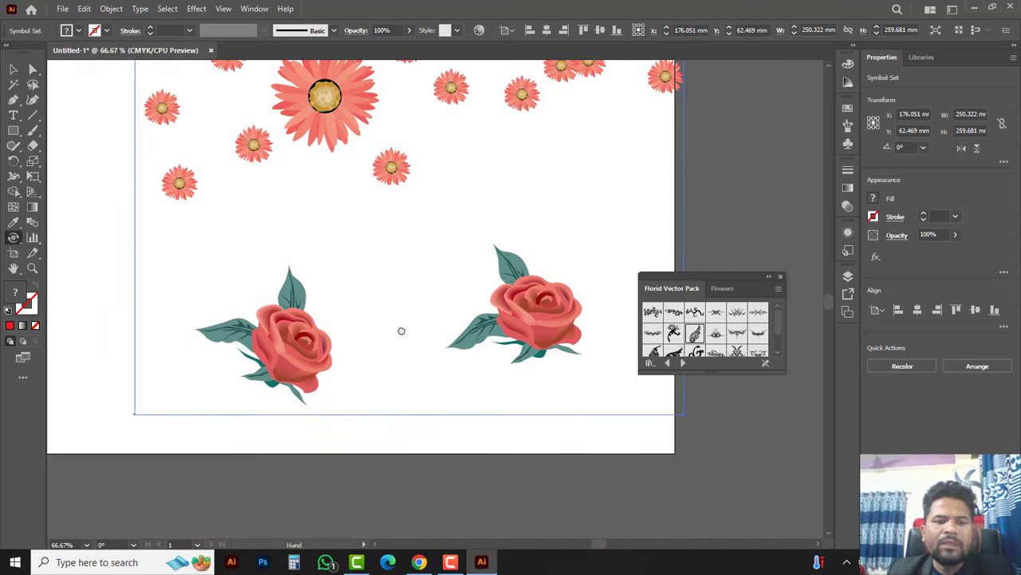
{"action": "mouse_move", "coordinate": [245, 431]}
{"action": "left_mouse_down"}
{"action": "mouse_move", "coordinate": [319, 299]}
{"action": "mouse_move", "coordinate": [229, 404]}
{"action": "left_mouse_up"}
{"action": "mouse_move", "coordinate": [508, 253]}
{"action": "left_mouse_down"}
{"action": "mouse_move", "coordinate": [458, 281]}
{"action": "mouse_move", "coordinate": [422, 385]}
{"action": "mouse_move", "coordinate": [468, 275]}
{"action": "mouse_move", "coordinate": [458, 322]}
{"action": "mouse_move", "coordinate": [504, 371]}
{"action": "mouse_move", "coordinate": [495, 285]}
{"action": "mouse_move", "coordinate": [458, 299]}
{"action": "mouse_move", "coordinate": [531, 345]}
{"action": "mouse_move", "coordinate": [509, 311]}
{"action": "mouse_move", "coordinate": [468, 307]}
{"action": "mouse_move", "coordinate": [518, 391]}
{"action": "mouse_move", "coordinate": [548, 369]}
{"action": "mouse_move", "coordinate": [476, 320]}
{"action": "mouse_move", "coordinate": [524, 354]}
{"action": "mouse_move", "coordinate": [572, 314]}
{"action": "mouse_move", "coordinate": [498, 331]}
{"action": "mouse_move", "coordinate": [512, 346]}
{"action": "mouse_move", "coordinate": [569, 339]}
{"action": "mouse_move", "coordinate": [587, 294]}
{"action": "mouse_move", "coordinate": [529, 320]}
{"action": "left_mouse_up"}
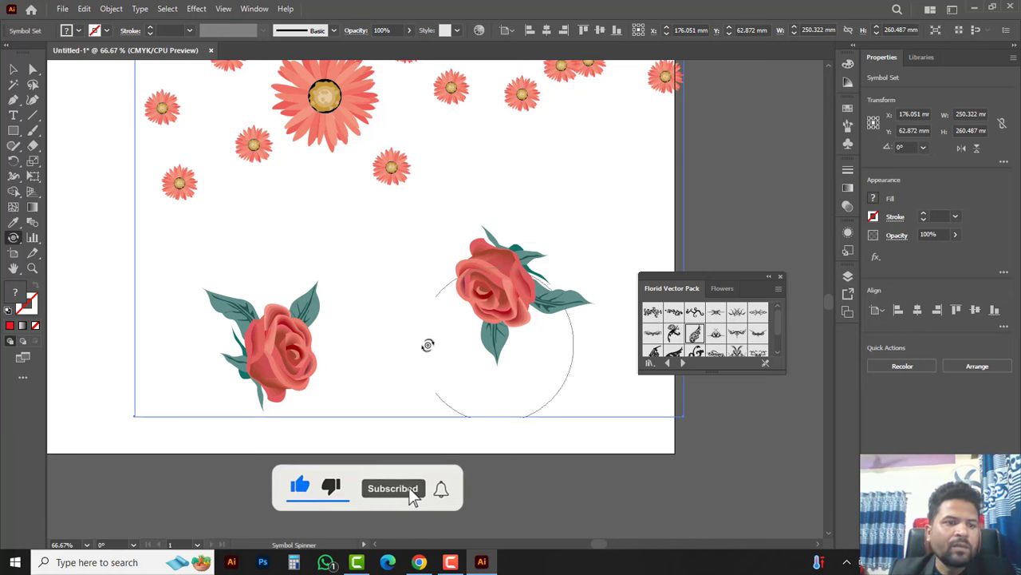
Spray large red heart symbols with the Symbol Sprayer over the artboard and the area below and beside it.
{"action": "left_click", "coordinate": [14, 239]}
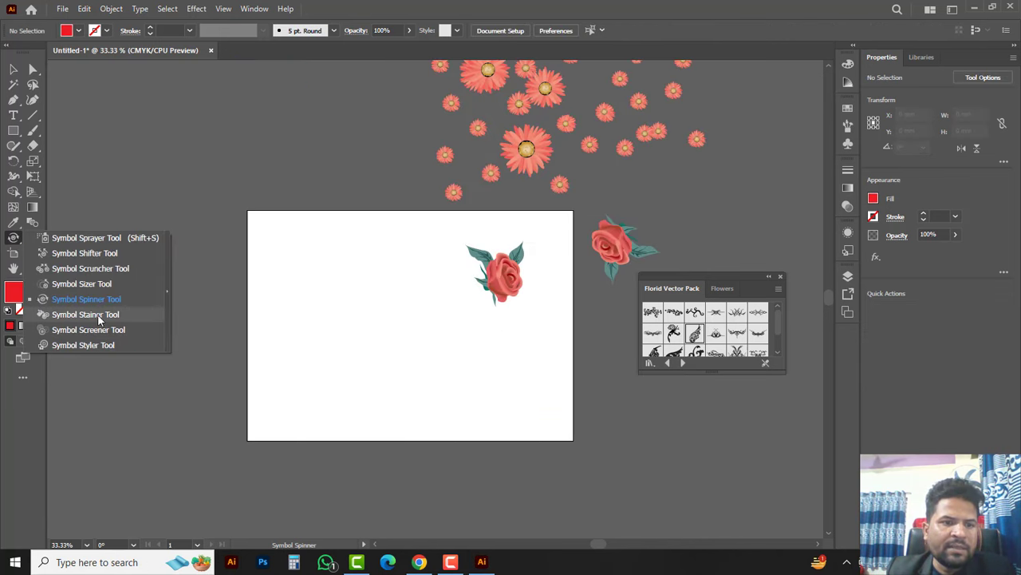
{"action": "left_click", "coordinate": [111, 316]}
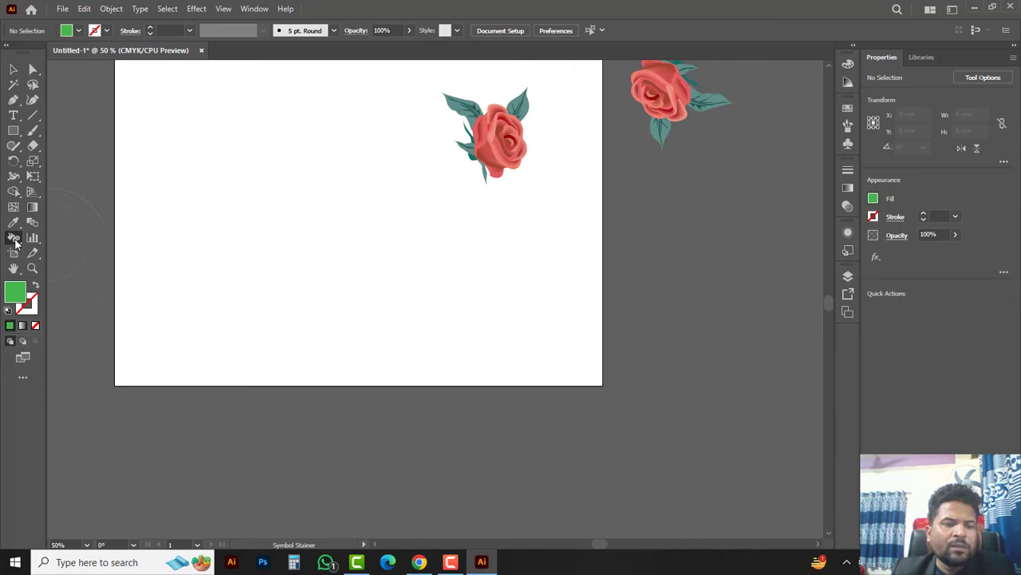
{"action": "left_click", "coordinate": [14, 238]}
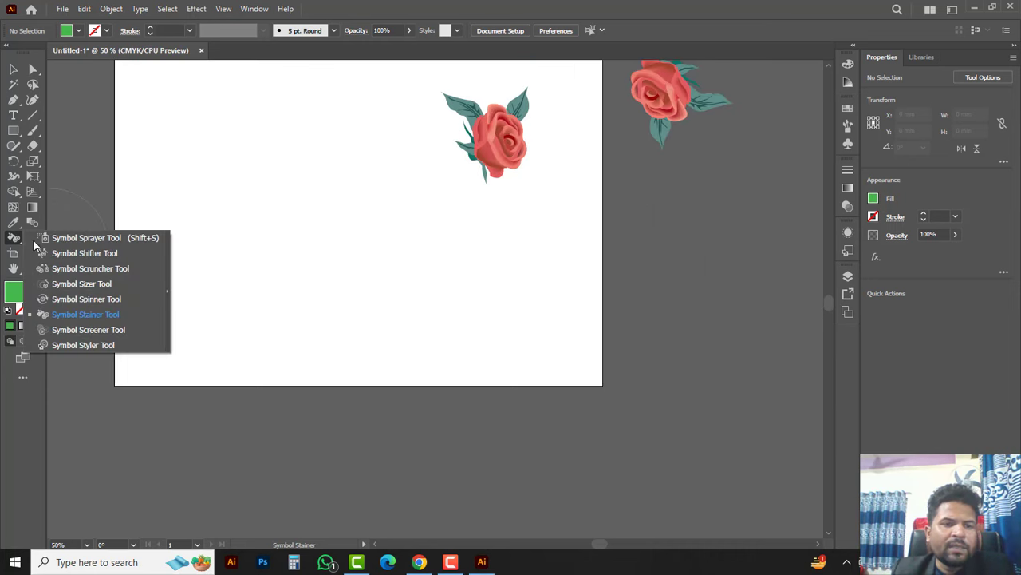
{"action": "left_click", "coordinate": [88, 238]}
{"action": "left_click", "coordinate": [848, 144]}
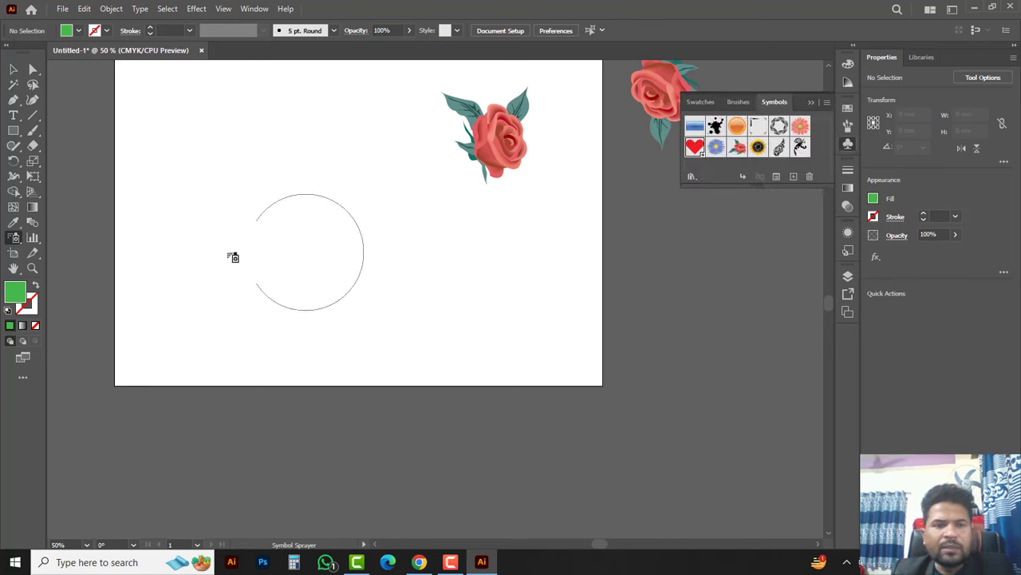
{"action": "left_click", "coordinate": [200, 200]}
{"action": "left_click", "coordinate": [471, 260]}
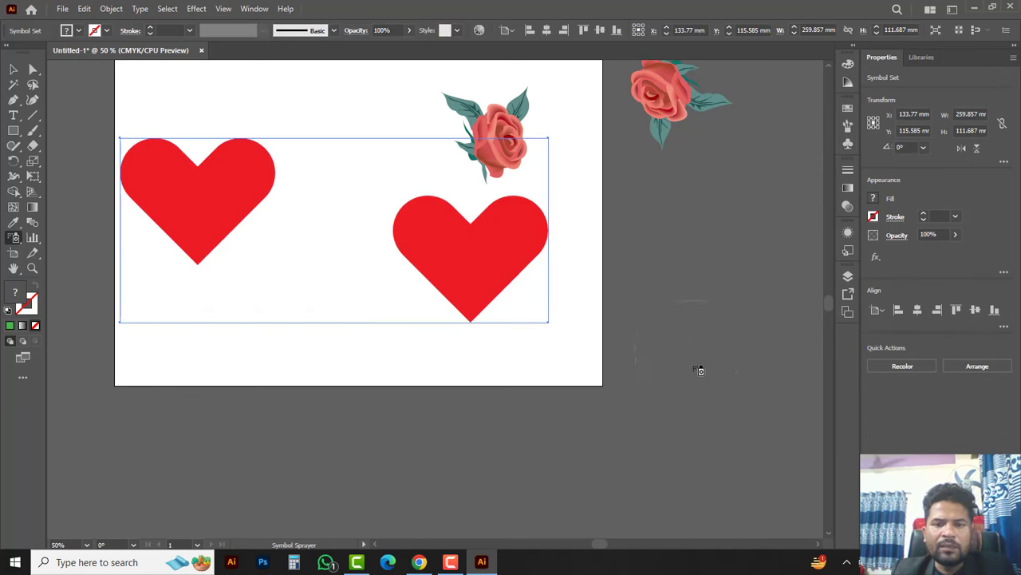
{"action": "mouse_move", "coordinate": [699, 370]}
{"action": "left_mouse_down"}
{"action": "mouse_move", "coordinate": [374, 471]}
{"action": "mouse_move", "coordinate": [210, 407]}
{"action": "mouse_move", "coordinate": [253, 347]}
{"action": "mouse_move", "coordinate": [304, 305]}
{"action": "mouse_move", "coordinate": [425, 387]}
{"action": "mouse_move", "coordinate": [367, 440]}
{"action": "mouse_move", "coordinate": [548, 361]}
{"action": "mouse_move", "coordinate": [655, 243]}
{"action": "mouse_move", "coordinate": [729, 223]}
{"action": "left_mouse_up"}
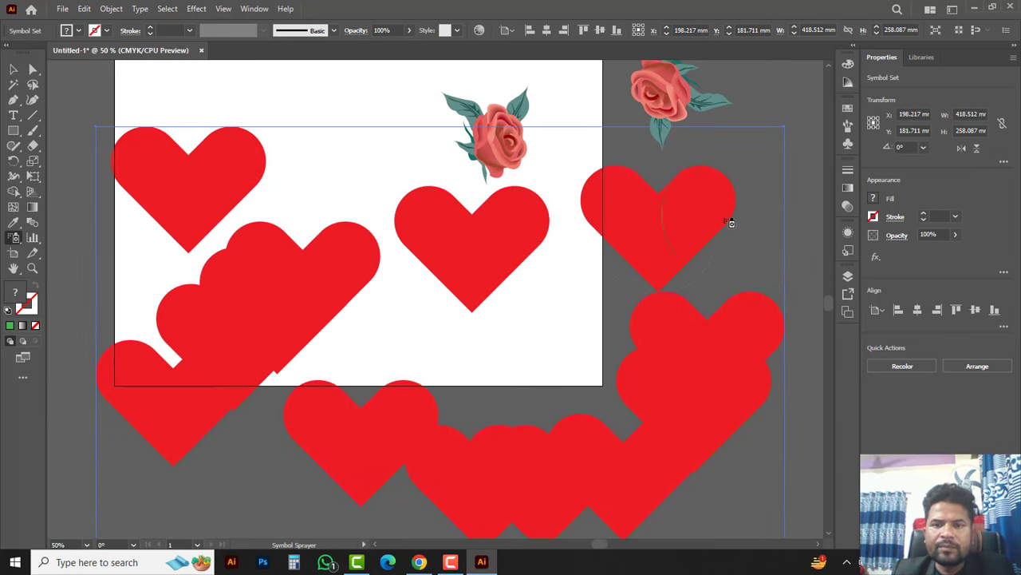
{"action": "left_click", "coordinate": [548, 359]}
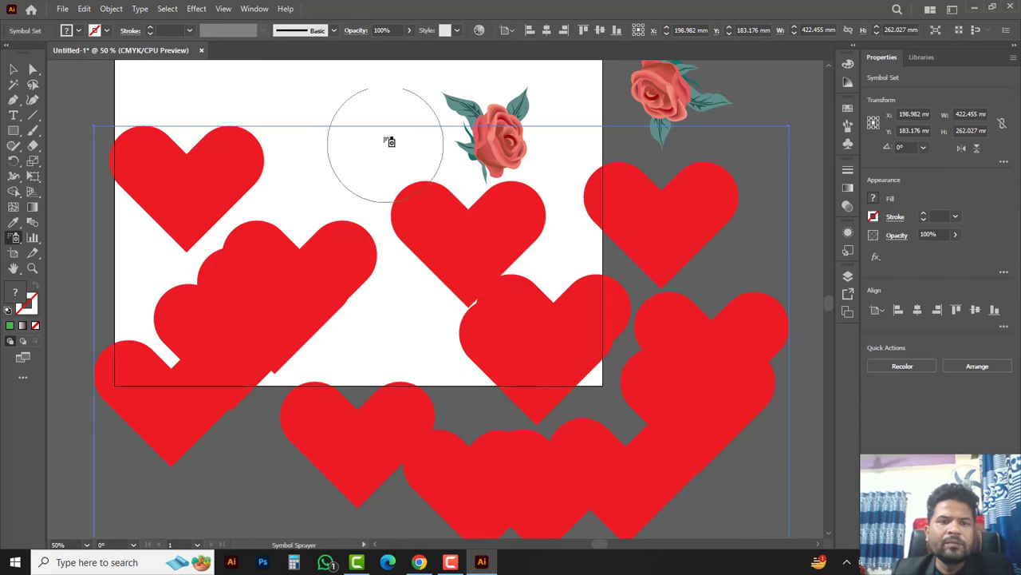
{"action": "left_click", "coordinate": [359, 114]}
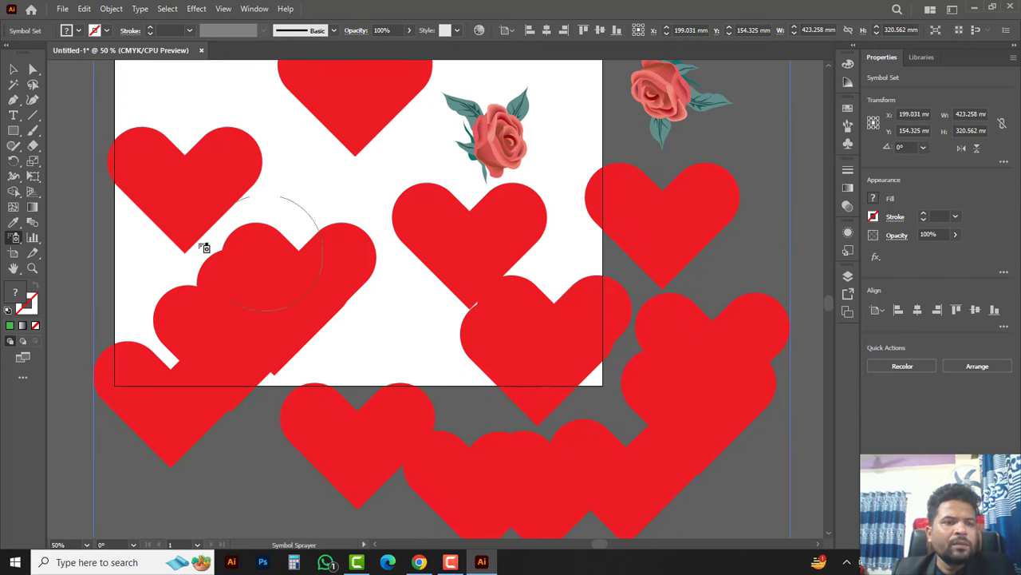
Stain the upper-left red heart with the green fill using the Symbol Stainer.
{"action": "left_click", "coordinate": [16, 245]}
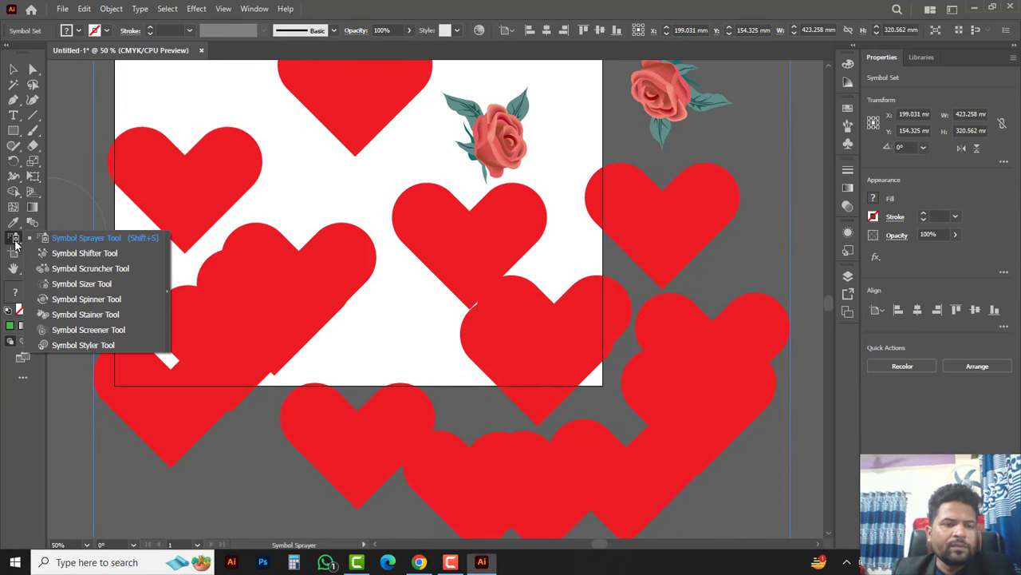
{"action": "left_click", "coordinate": [90, 316]}
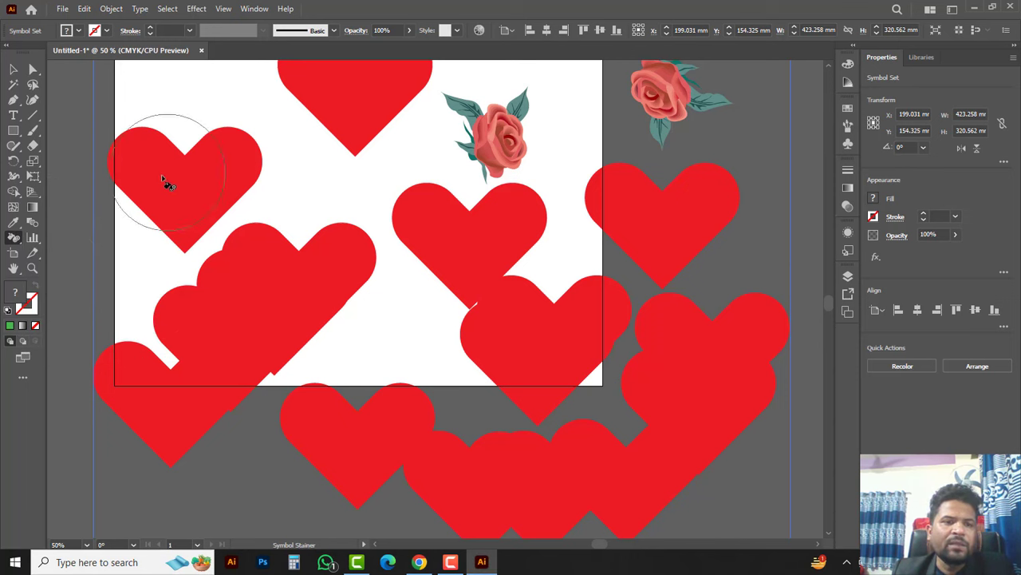
{"action": "left_click", "coordinate": [184, 186]}
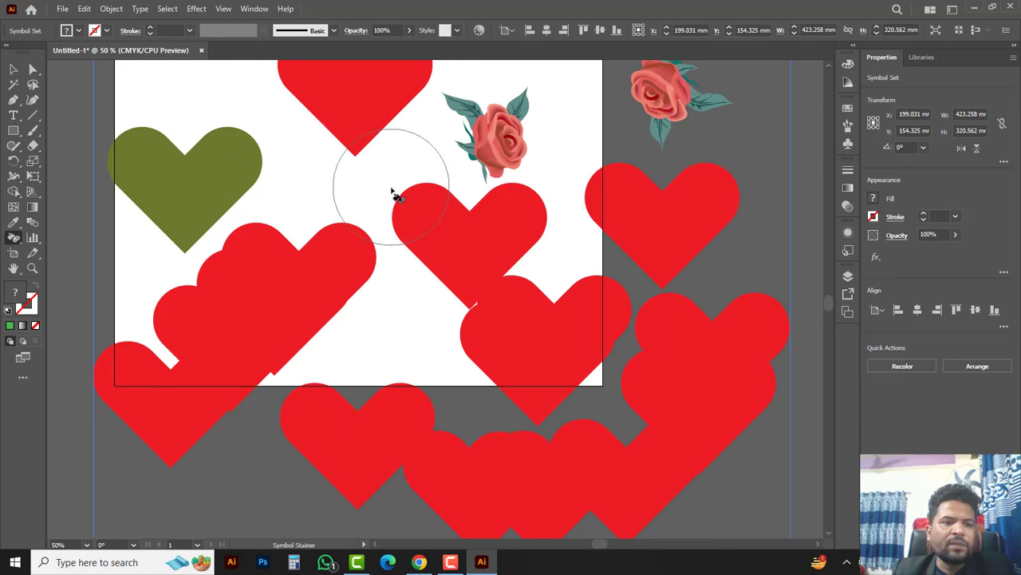
Set the fill to dark blue (C 100, M 96.86, Y 1.57, K 1.57) and stain the heart beside the artboard's right edge.
{"action": "left_click", "coordinate": [850, 69]}
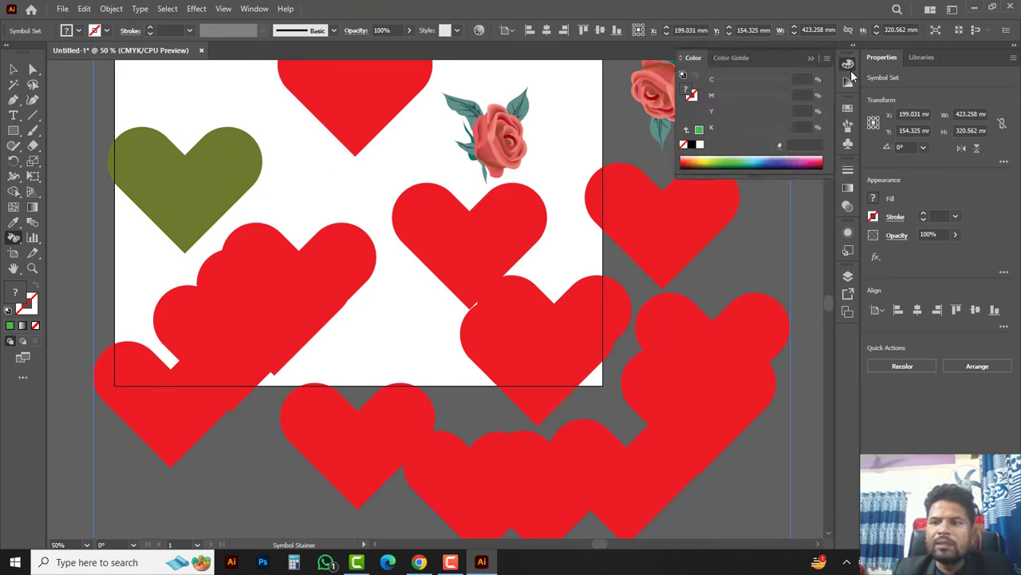
{"action": "left_click", "coordinate": [778, 159]}
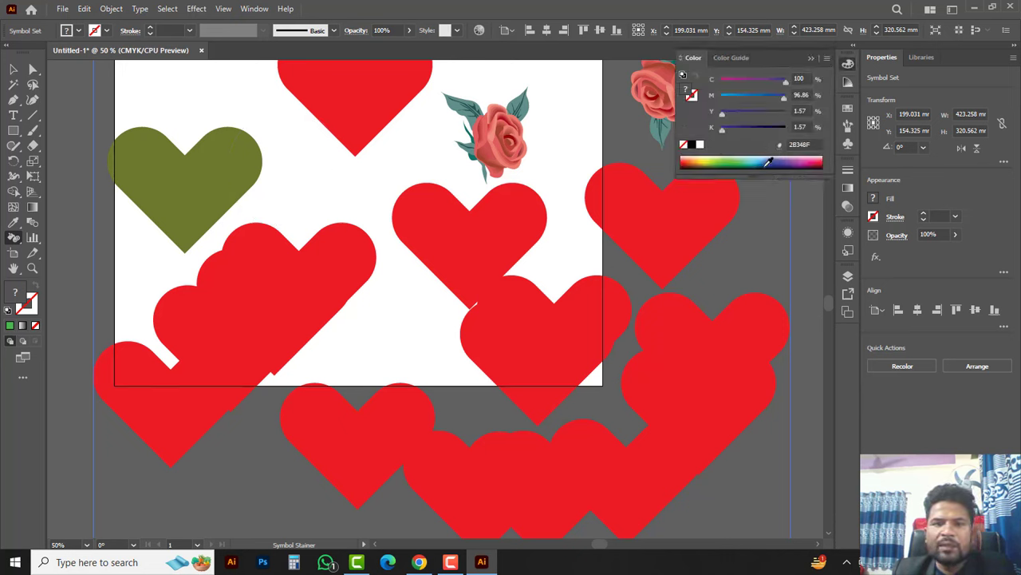
{"action": "left_click", "coordinate": [667, 228]}
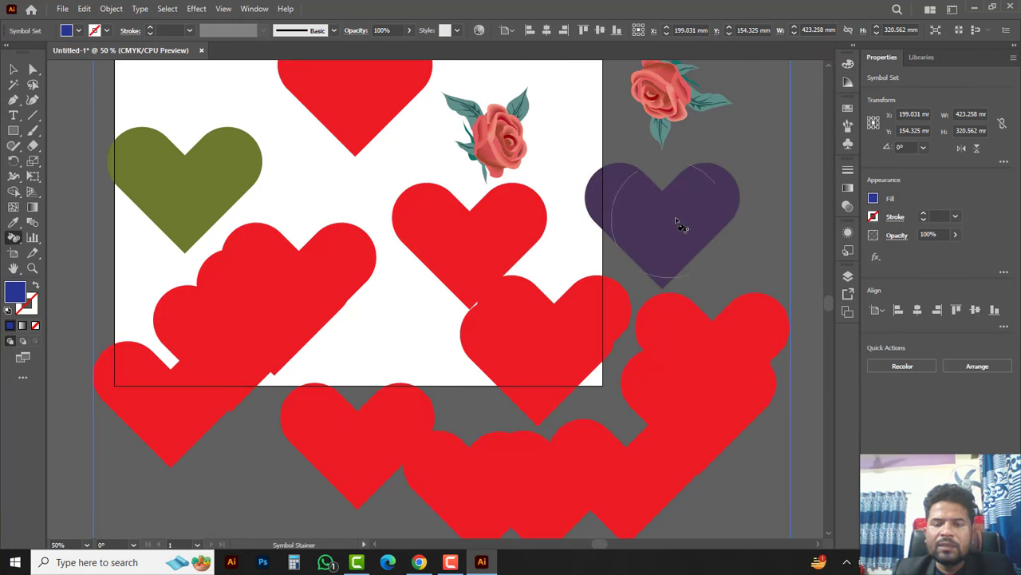
{"action": "left_click", "coordinate": [660, 231]}
{"action": "left_click", "coordinate": [640, 238]}
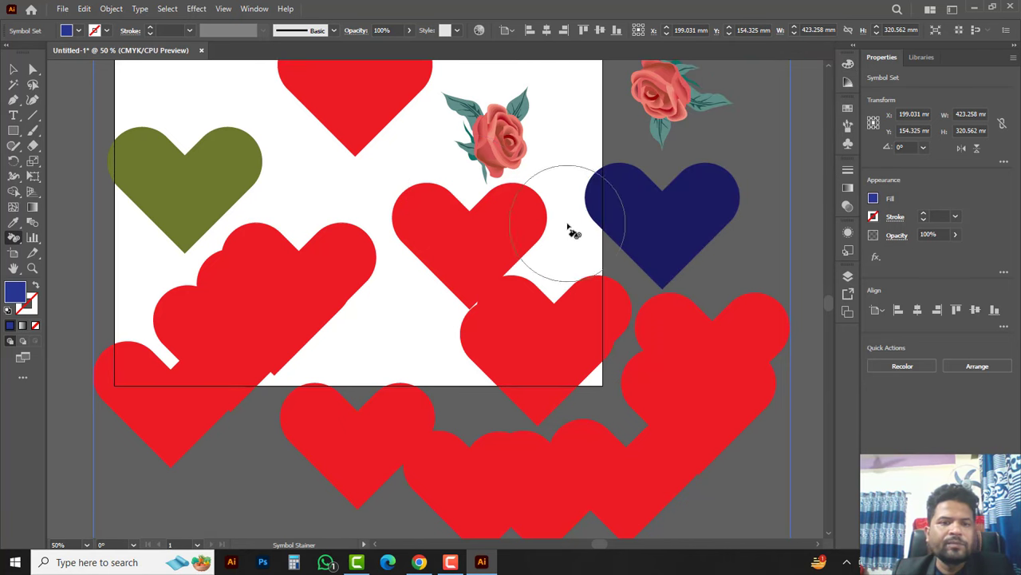
Set the fill to black and stain the topmost heart repeatedly, plus two hearts below the artboard lightly.
{"action": "left_click", "coordinate": [848, 67]}
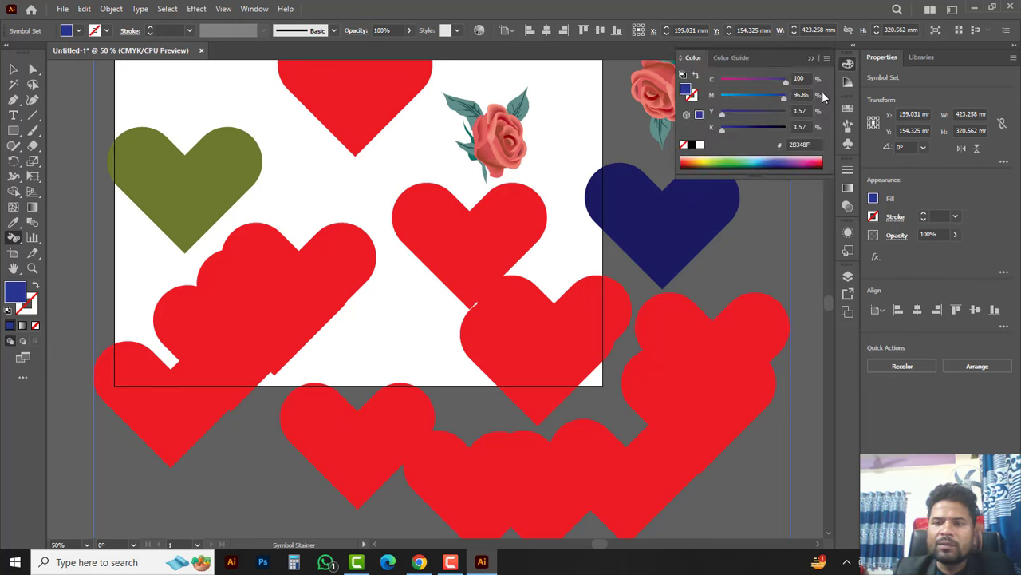
{"action": "left_click", "coordinate": [695, 144]}
{"action": "left_click", "coordinate": [364, 109]}
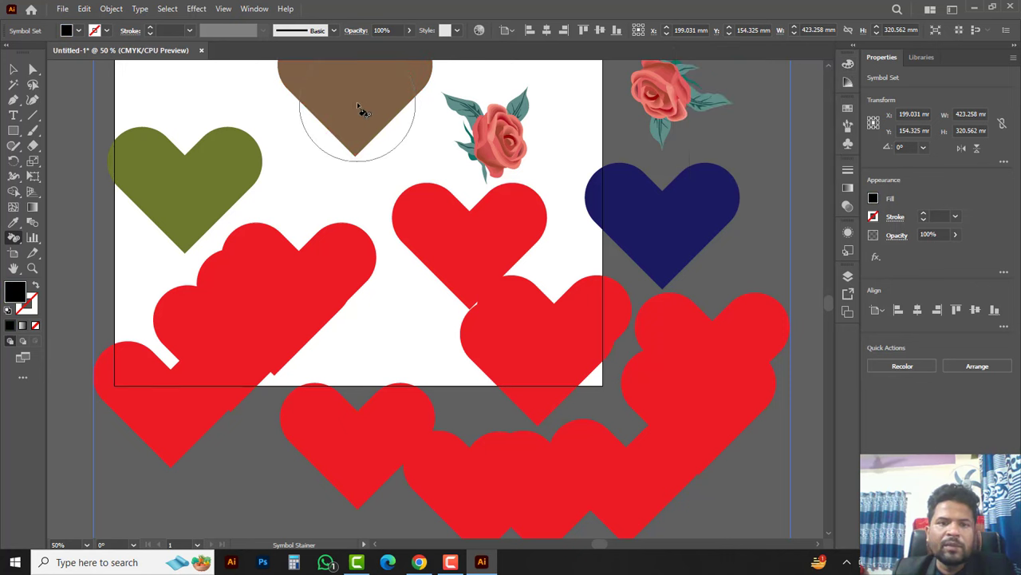
{"action": "left_click", "coordinate": [363, 108]}
{"action": "left_click", "coordinate": [361, 108]}
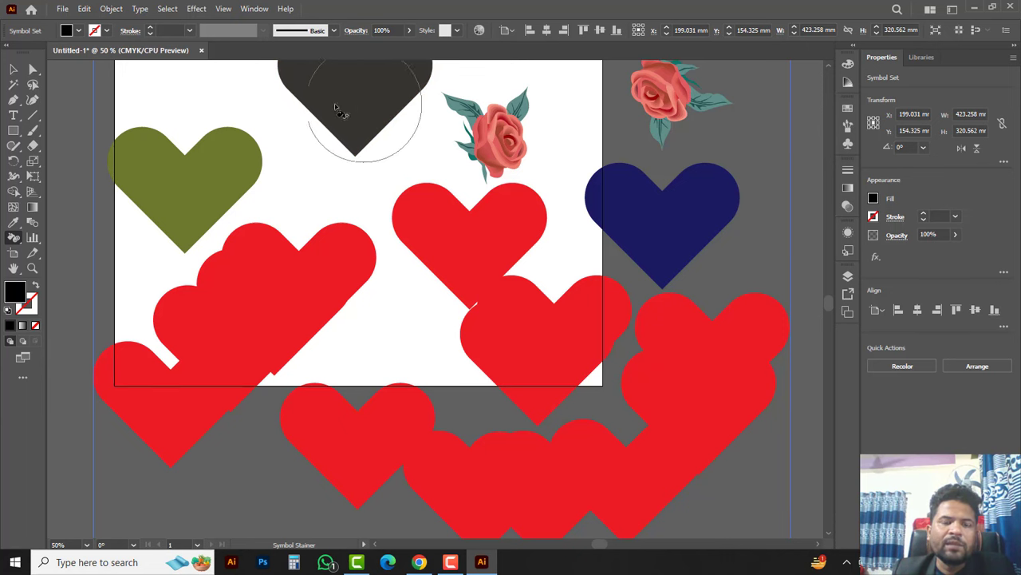
{"action": "left_click", "coordinate": [359, 110]}
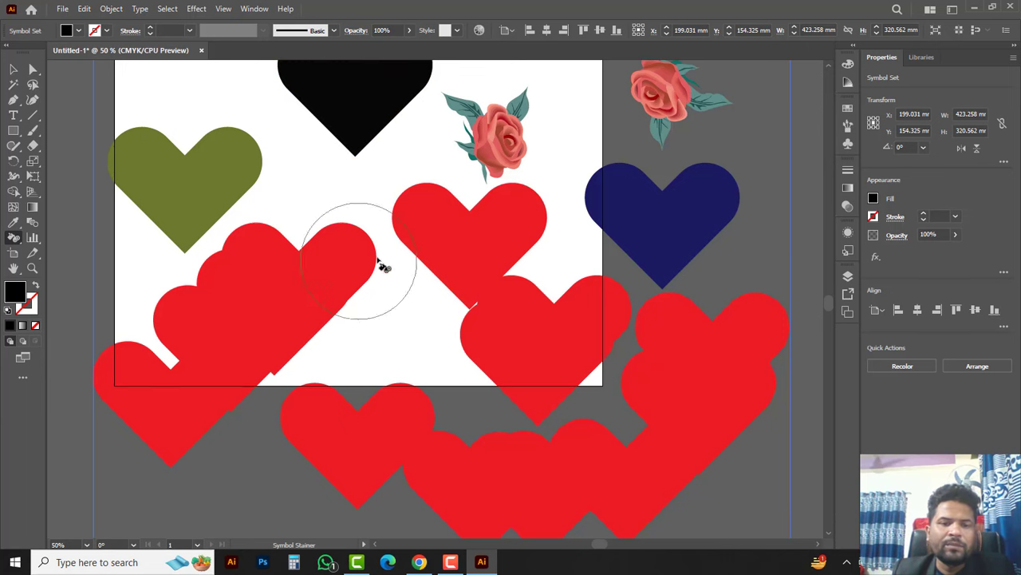
{"action": "left_click", "coordinate": [358, 431]}
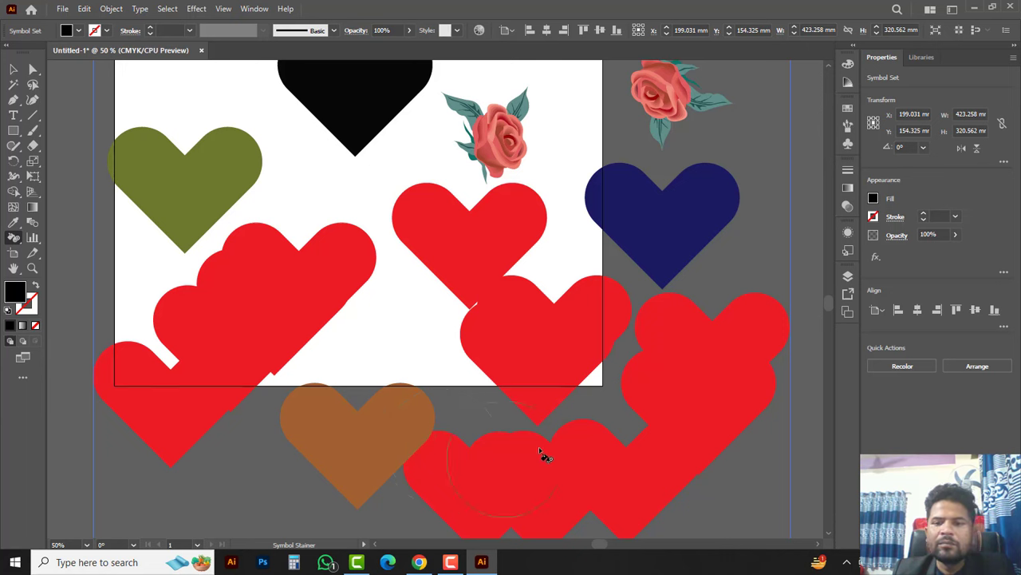
{"action": "left_click", "coordinate": [654, 389]}
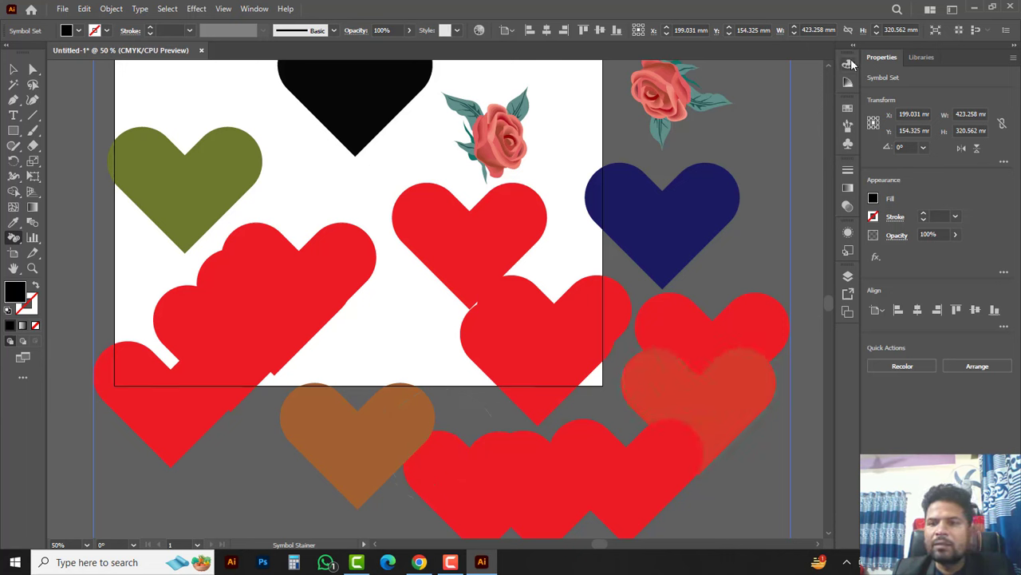
Set the fill to light blue and stain the single and overlapping hearts on the right half of the artboard.
{"action": "left_click", "coordinate": [850, 64]}
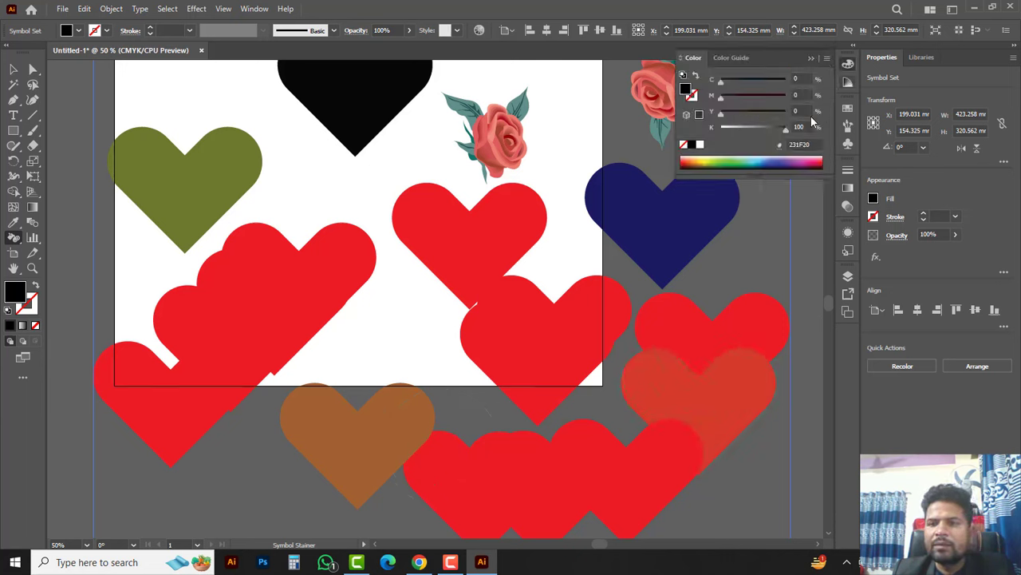
{"action": "left_click", "coordinate": [751, 162]}
{"action": "left_click", "coordinate": [518, 357]}
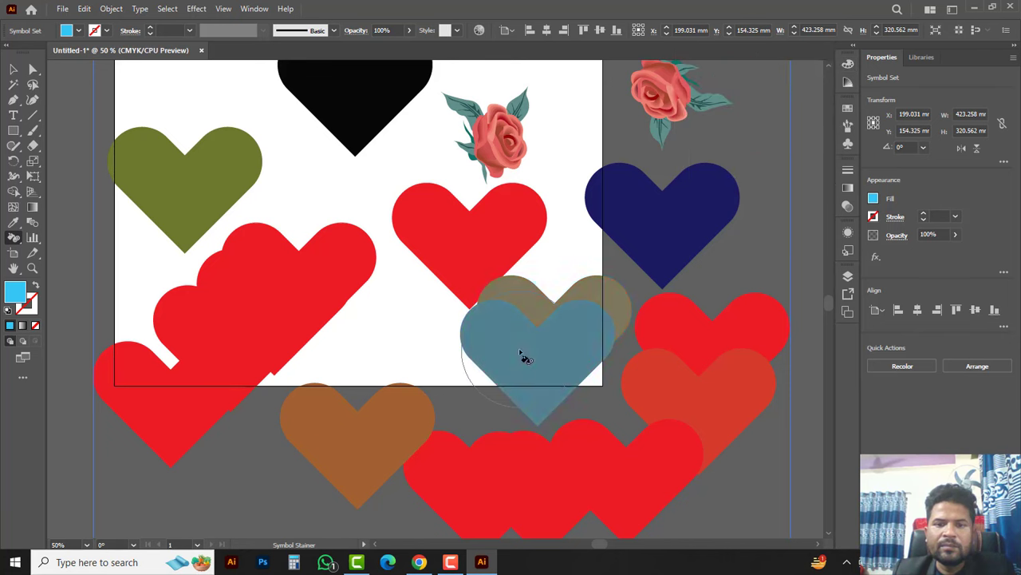
{"action": "left_click", "coordinate": [456, 241]}
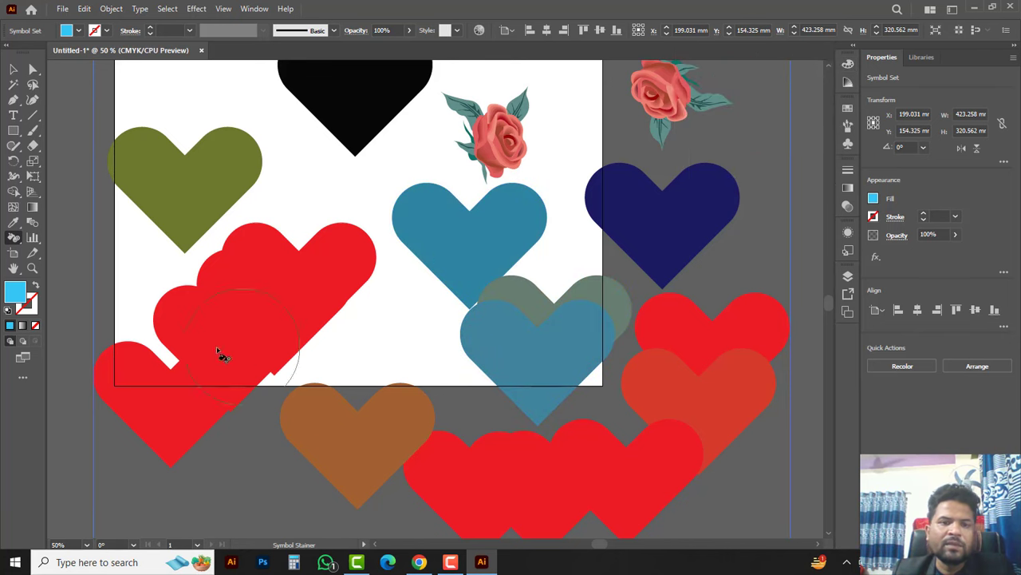
Set the fill to green and stain the heart at the artboard's lower-left corner.
{"action": "left_click", "coordinate": [849, 63]}
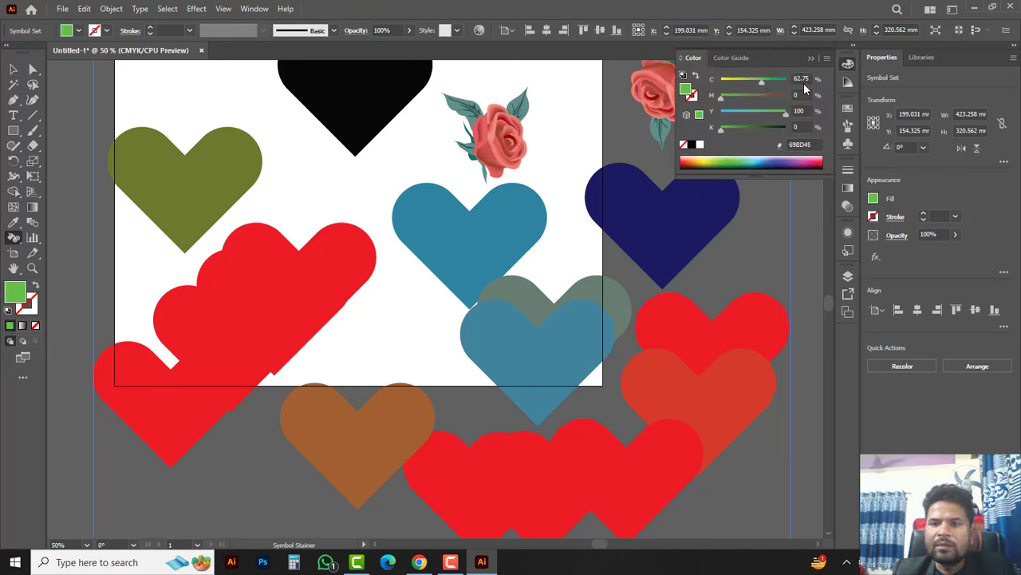
{"action": "left_click", "coordinate": [160, 413]}
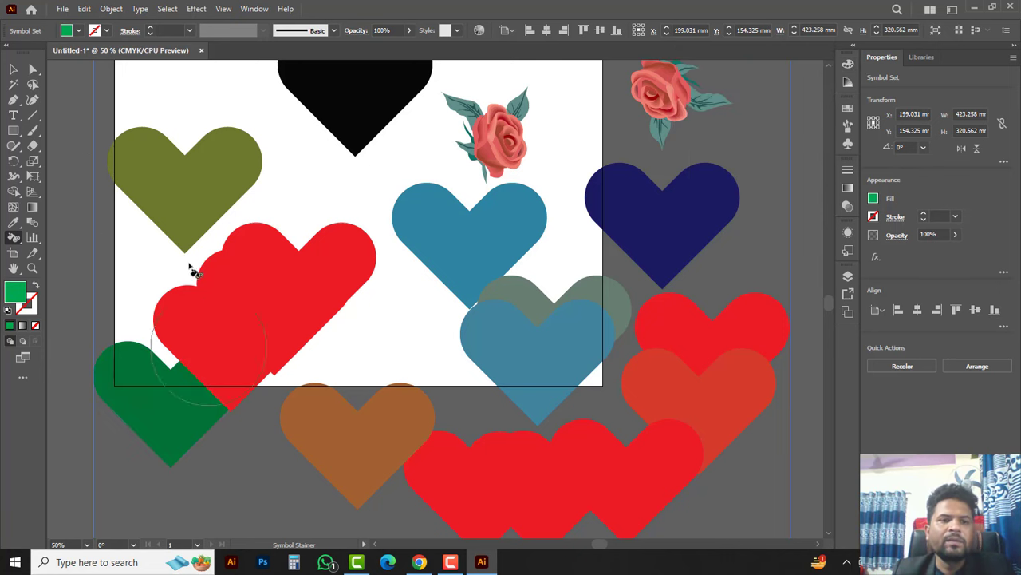
Choose the Symbol Screener tool and screen the olive heart at the artboard's left edge repeatedly to make it more transparent.
{"action": "left_click", "coordinate": [304, 199]}
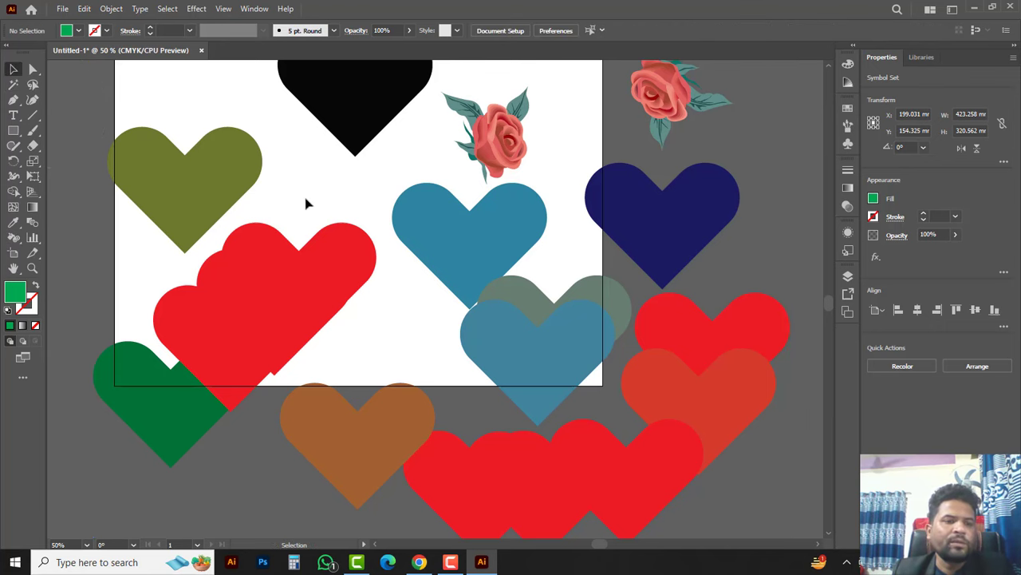
{"action": "left_click", "coordinate": [221, 195], "text": "ctrl"}
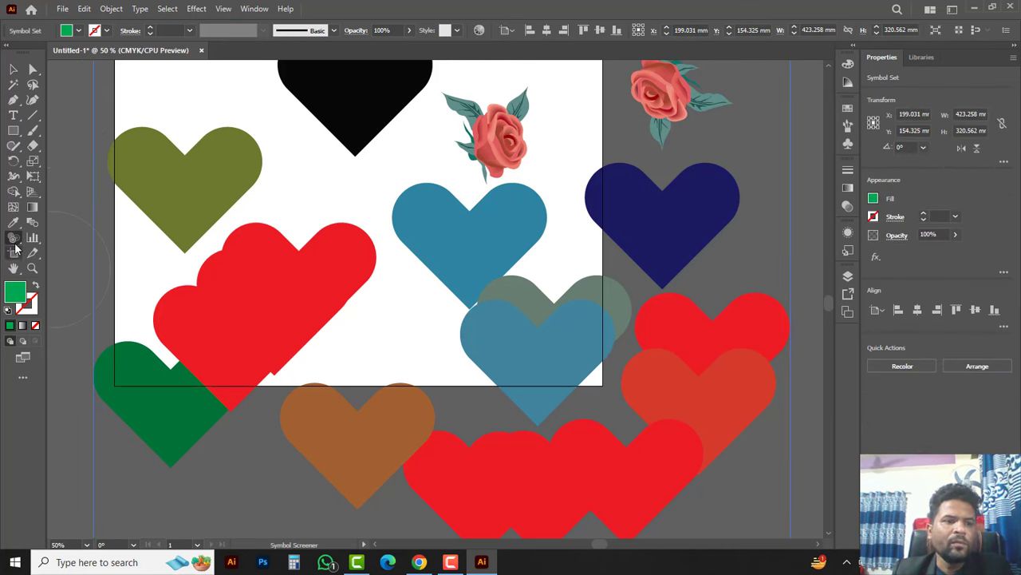
{"action": "left_click_drag", "start_coordinate": [13, 242], "coordinate": [62, 333]}
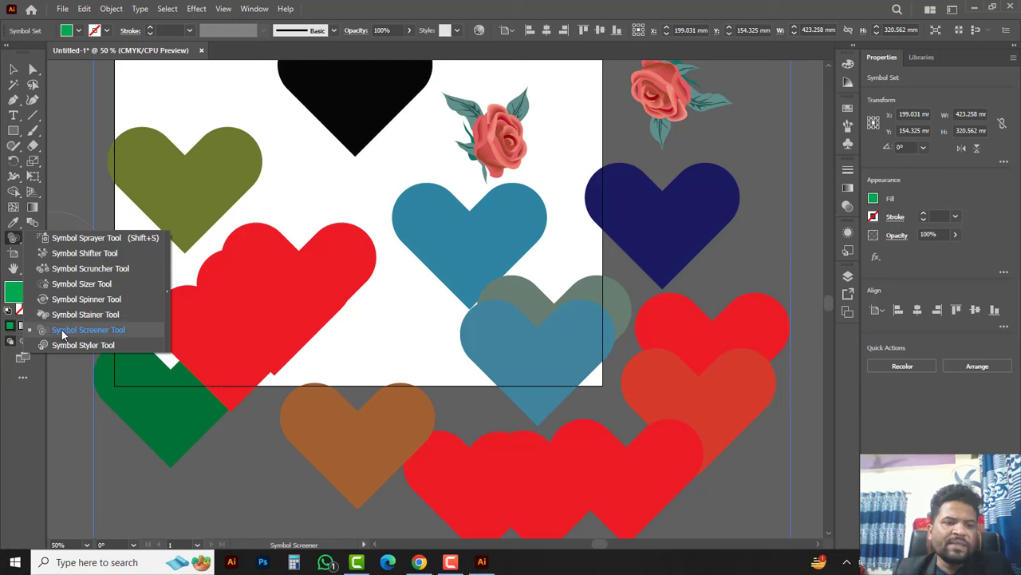
{"action": "left_click", "coordinate": [91, 333]}
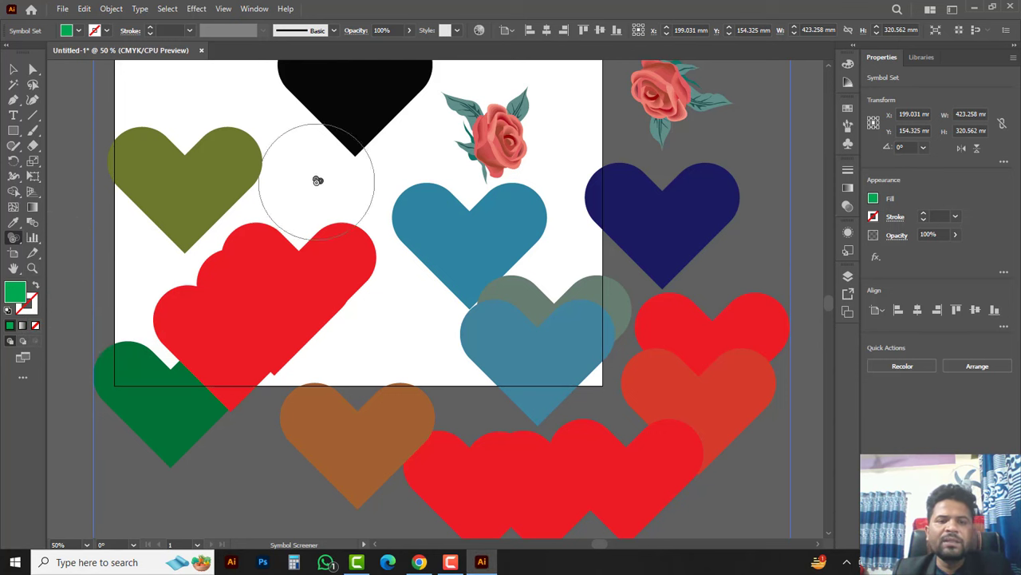
{"action": "left_click", "coordinate": [213, 171]}
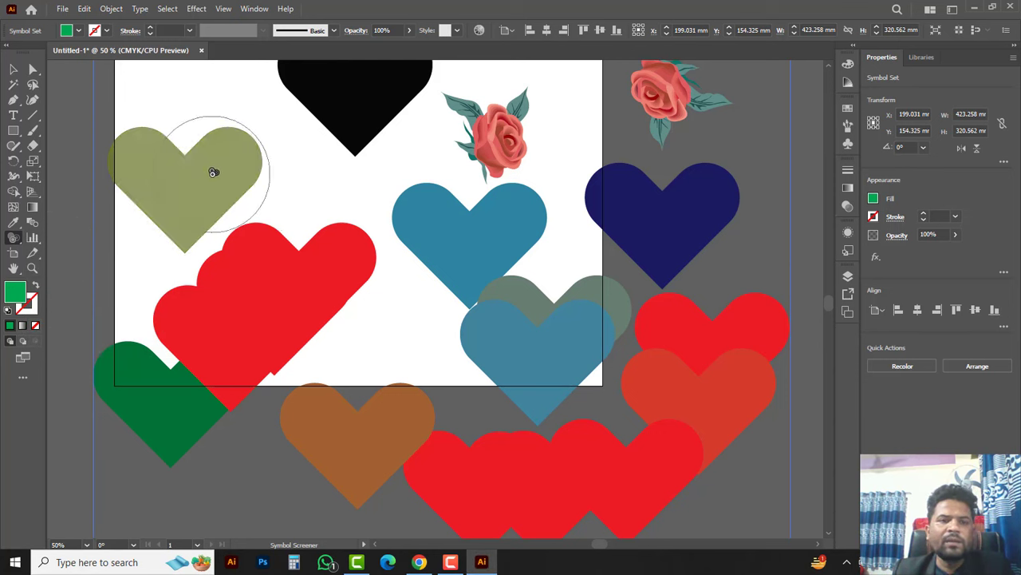
{"action": "left_click", "coordinate": [224, 183]}
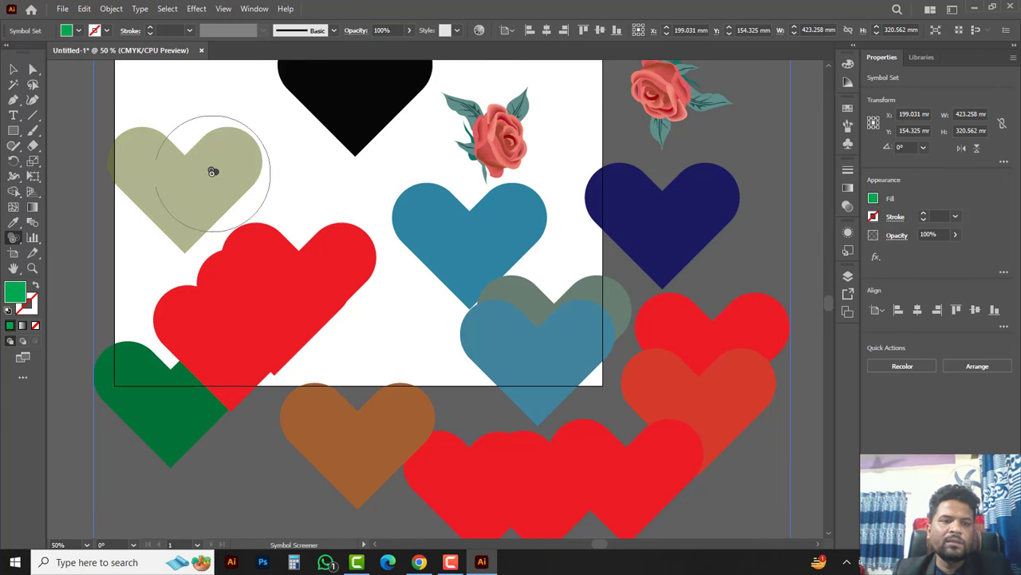
{"action": "left_click", "coordinate": [219, 171]}
Screen the upper light blue heart, the dark blue heart and the black heart to make them more transparent.
{"action": "left_click", "coordinate": [458, 229]}
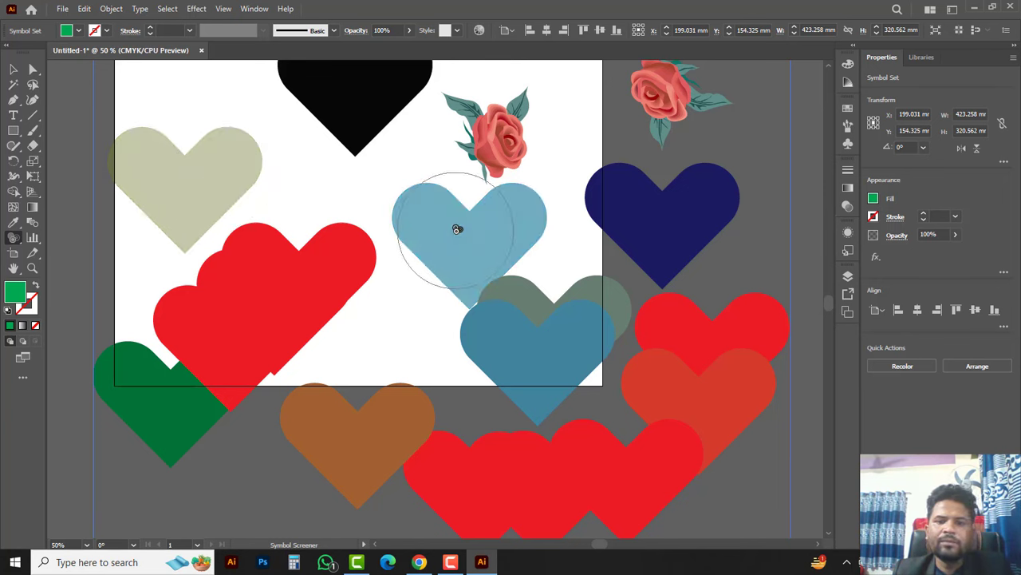
{"action": "left_click", "coordinate": [462, 233]}
{"action": "left_click", "coordinate": [461, 233]}
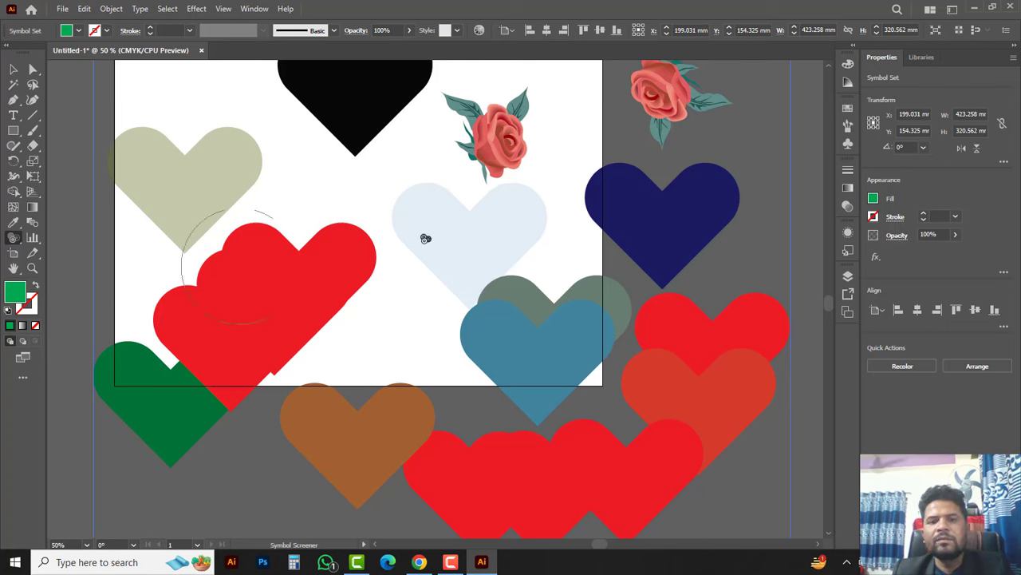
{"action": "left_click", "coordinate": [656, 229]}
{"action": "left_click", "coordinate": [658, 235]}
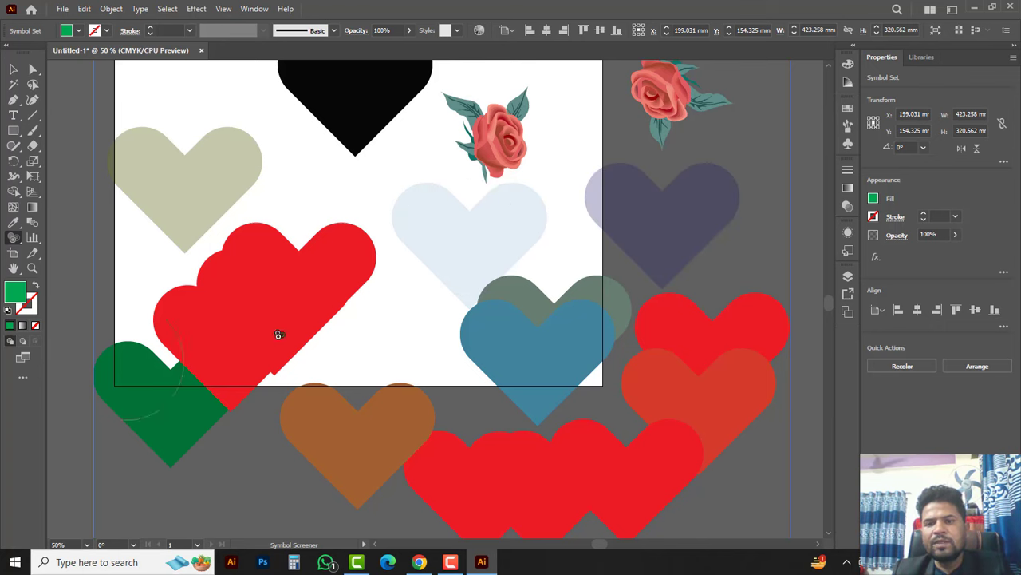
{"action": "scroll", "coordinate": [481, 253], "scroll_direction": "up", "scroll_amount": 3}
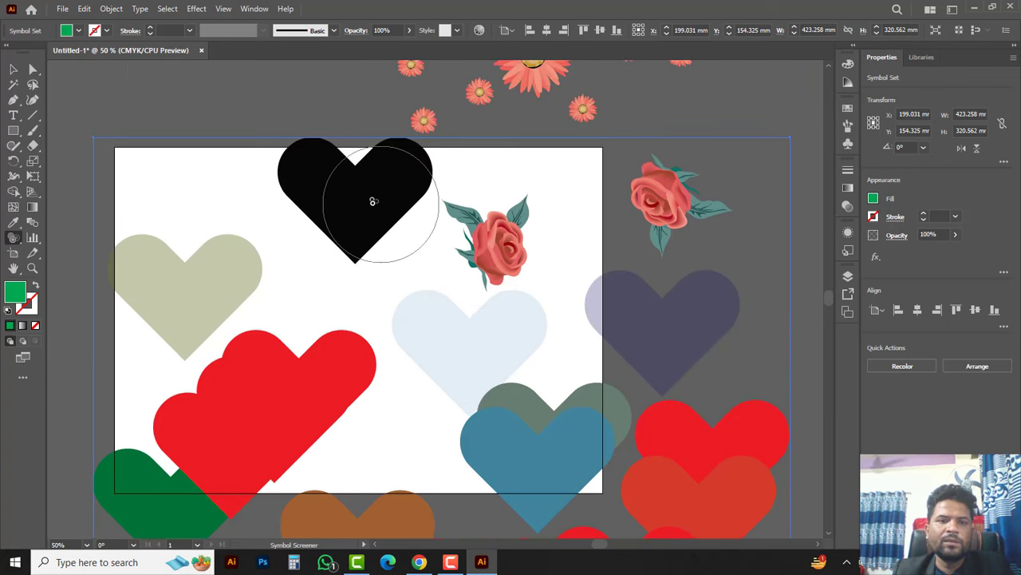
{"action": "mouse_move", "coordinate": [372, 201]}
{"action": "left_mouse_down"}
{"action": "mouse_move", "coordinate": [358, 206]}
{"action": "mouse_move", "coordinate": [359, 295]}
{"action": "left_mouse_up"}
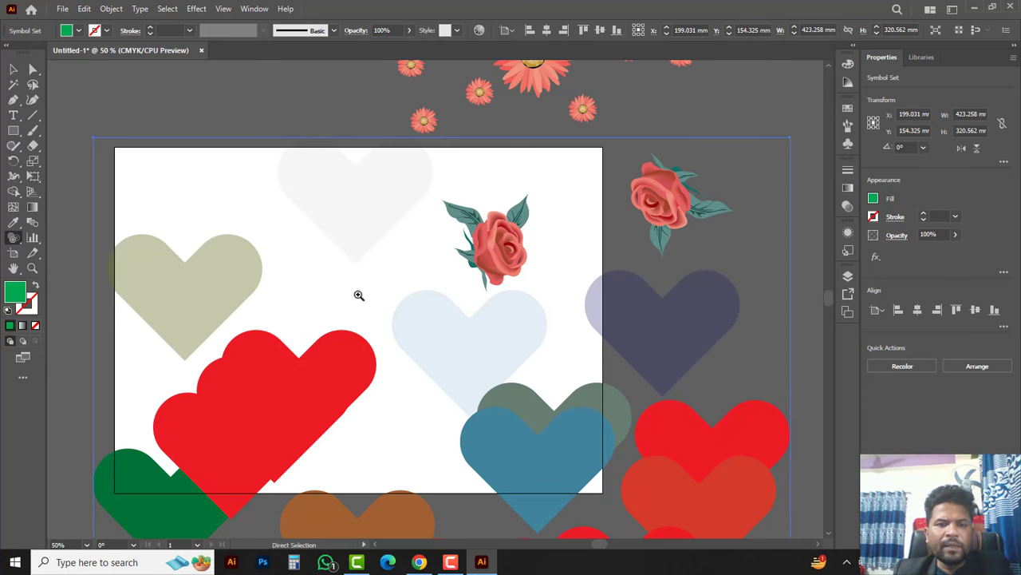
Select all the sprayed symbol sets and move them off the artboard, up and to its right, leaving the artboard empty.
{"action": "key", "text": "ctrl+minus"}
{"action": "key", "text": "ctrl+minus"}
{"action": "left_click", "coordinate": [425, 307], "text": "alt"}
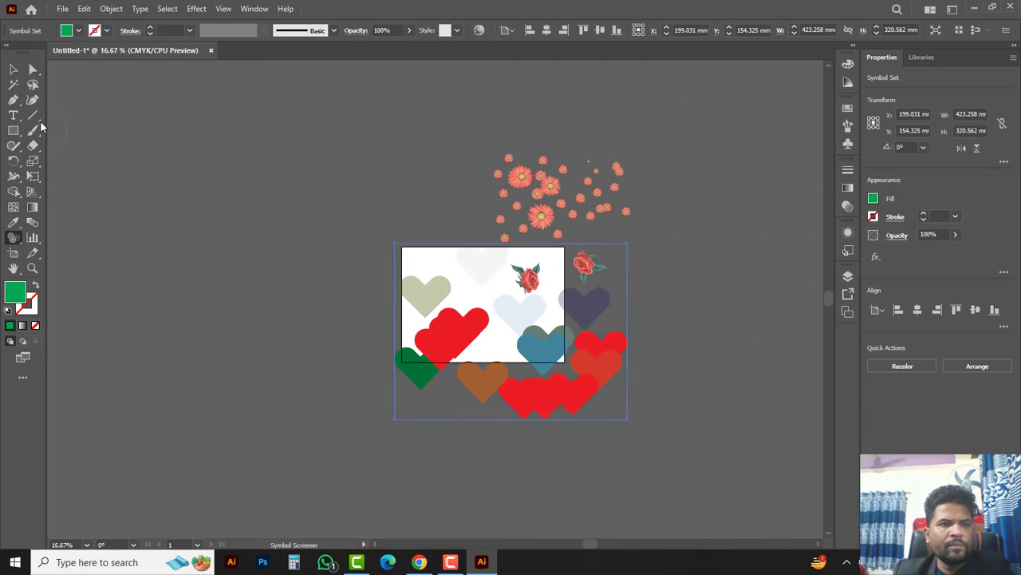
{"action": "left_click", "coordinate": [15, 71]}
{"action": "left_click_drag", "start_coordinate": [527, 284], "coordinate": [389, 284]}
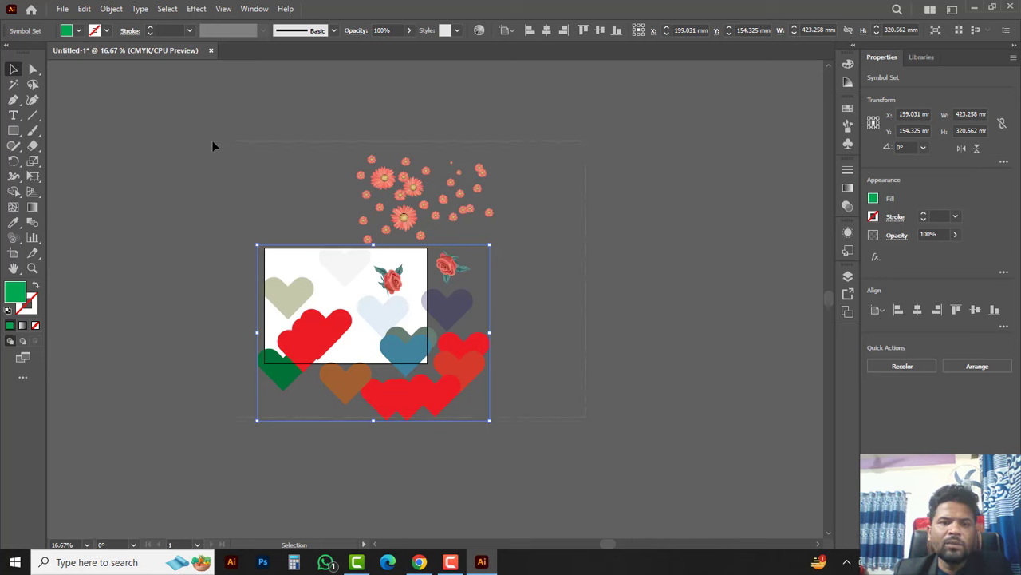
{"action": "left_click_drag", "start_coordinate": [212, 146], "coordinate": [678, 260]}
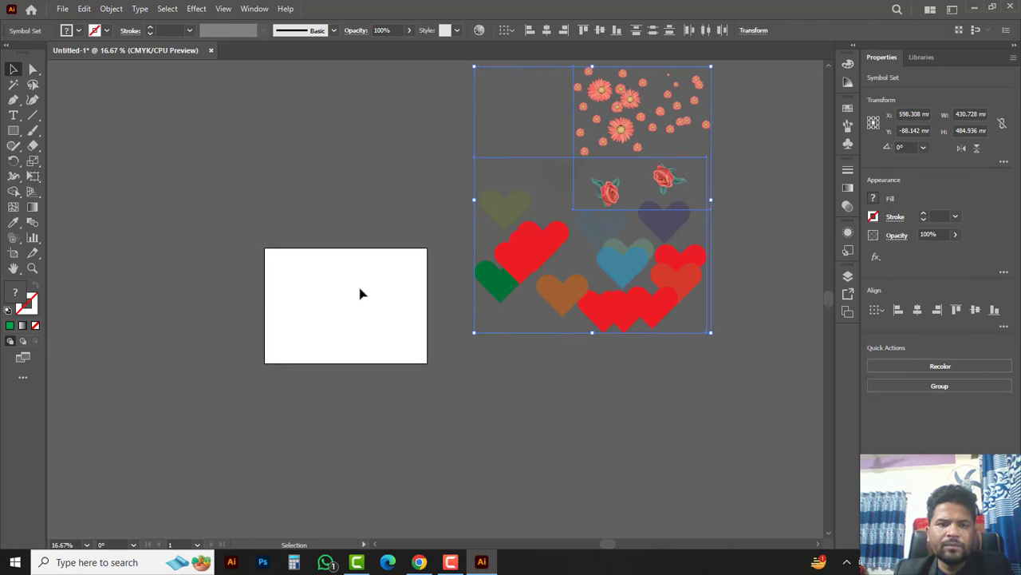
{"action": "left_click", "coordinate": [375, 295]}
Choose the blue rectangular button symbol and spray scattered instances of it across the empty artboard with the Symbol Sprayer.
{"action": "left_click", "coordinate": [407, 295]}
{"action": "left_click", "coordinate": [414, 300]}
{"action": "left_click", "coordinate": [346, 252]}
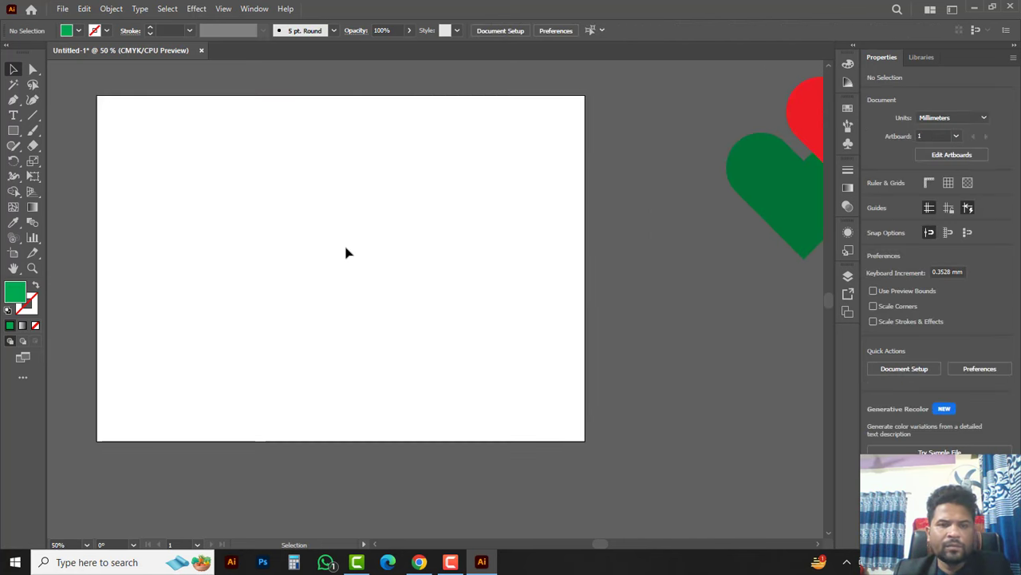
{"action": "left_click_drag", "start_coordinate": [14, 237], "coordinate": [69, 348]}
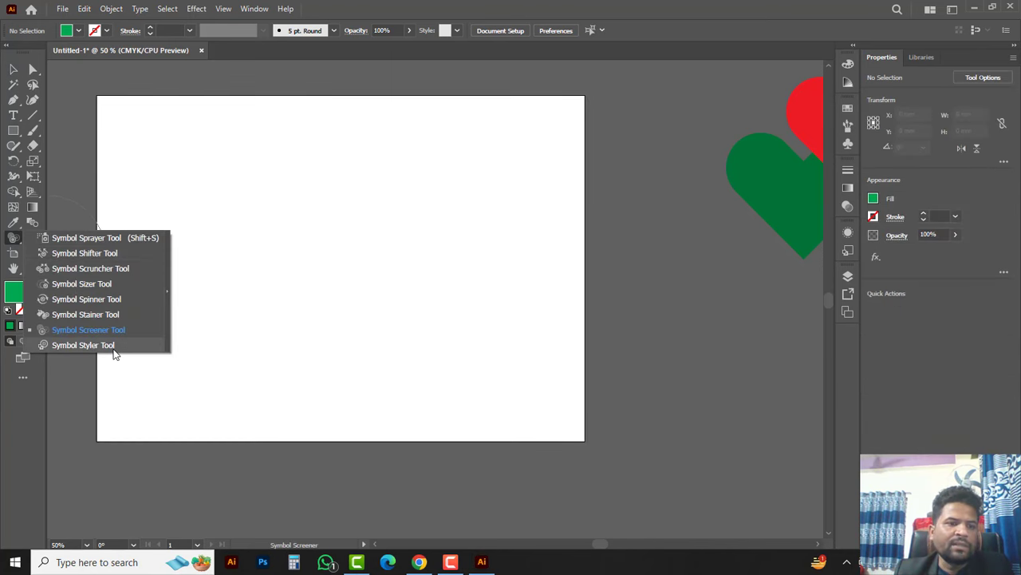
{"action": "left_click", "coordinate": [115, 241]}
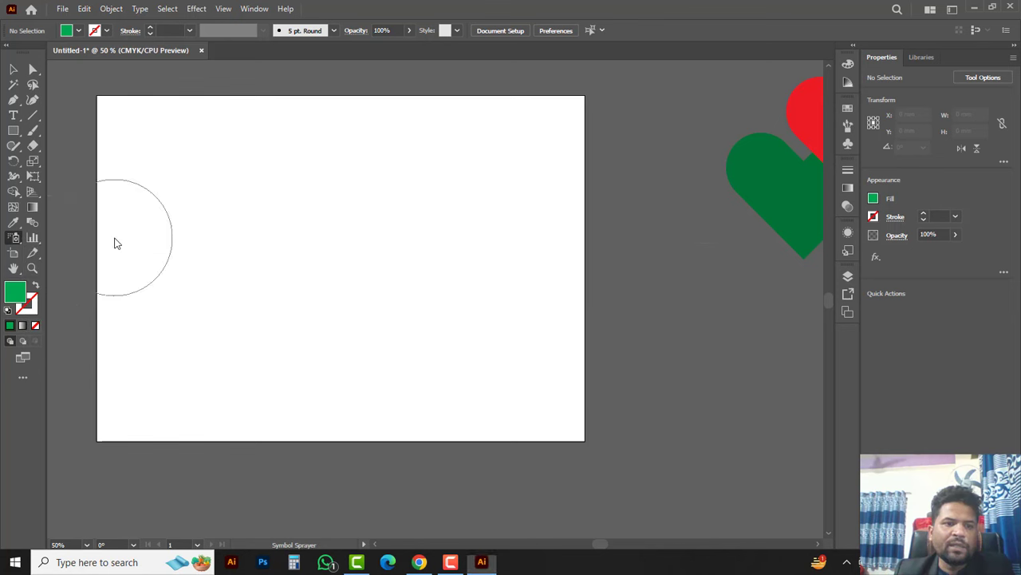
{"action": "left_click", "coordinate": [848, 143]}
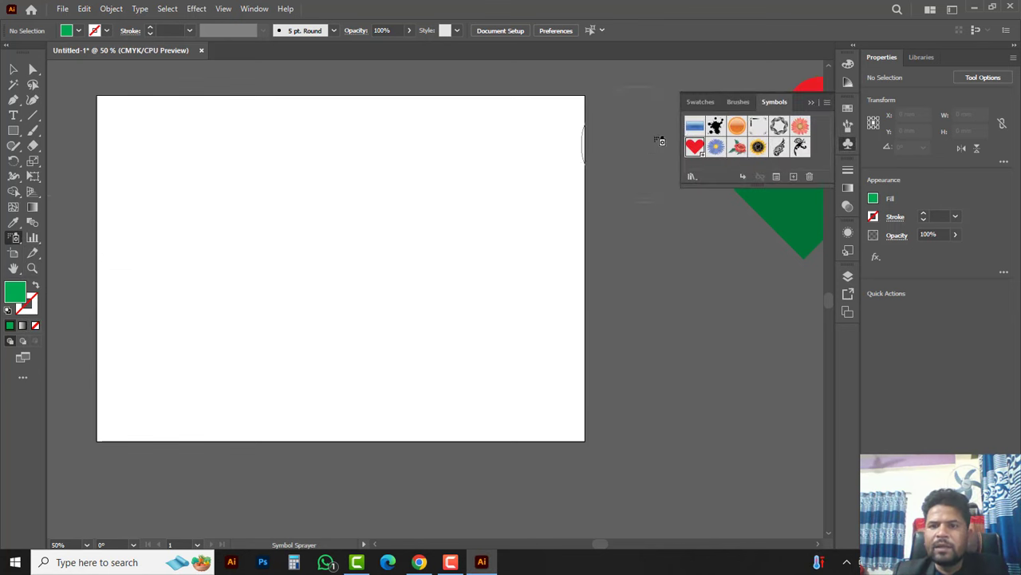
{"action": "left_click", "coordinate": [201, 165]}
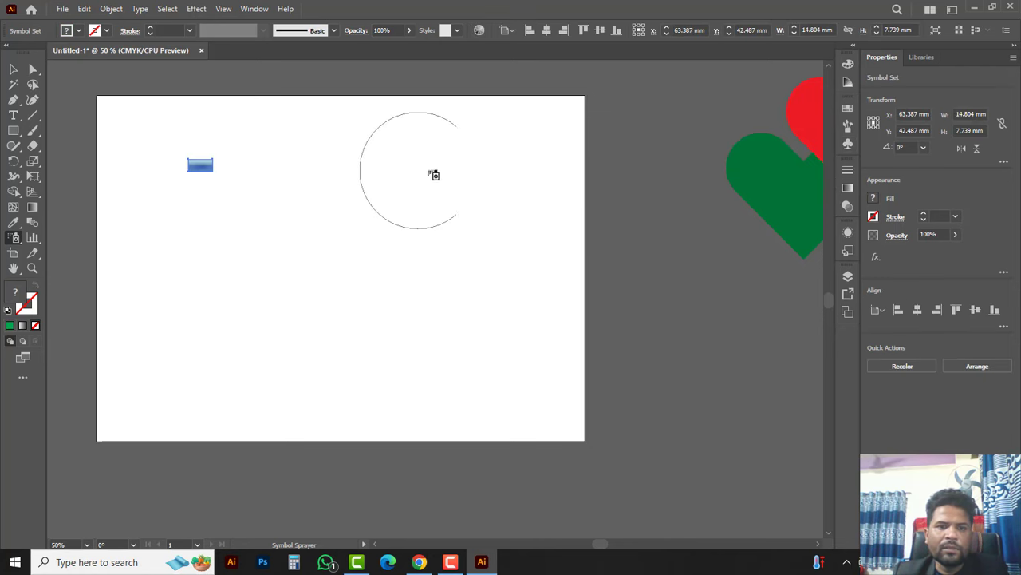
{"action": "left_click", "coordinate": [428, 169]}
{"action": "left_click", "coordinate": [476, 343]}
{"action": "left_click", "coordinate": [333, 236]}
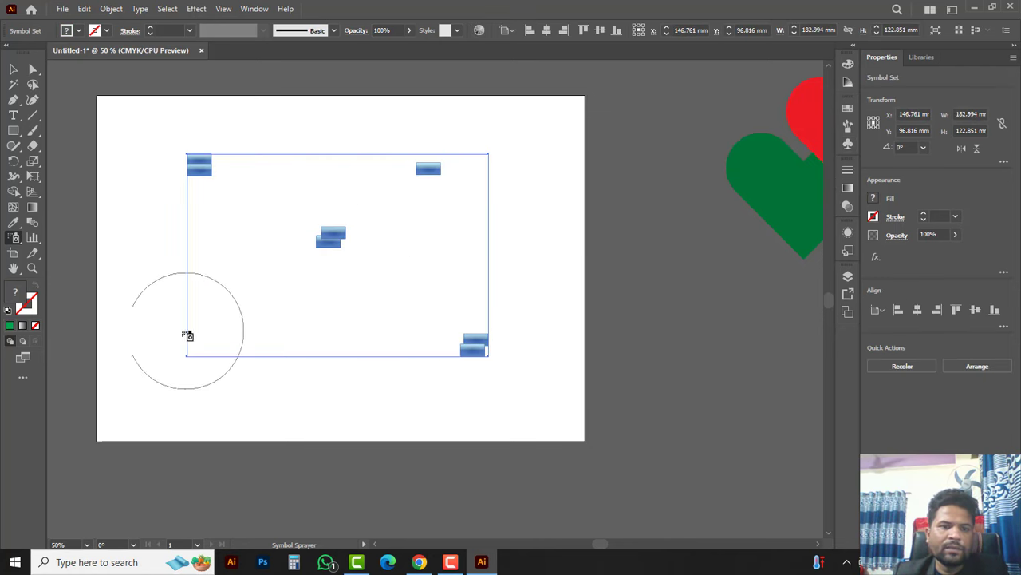
{"action": "left_click", "coordinate": [173, 336]}
{"action": "left_click", "coordinate": [345, 301]}
{"action": "left_click", "coordinate": [486, 231]}
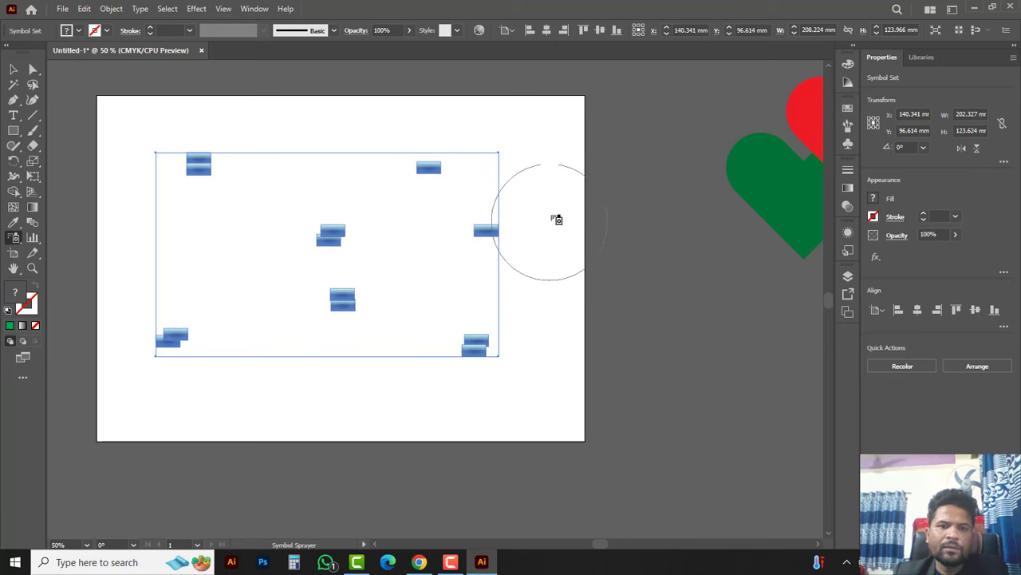
{"action": "left_click", "coordinate": [542, 163]}
{"action": "left_click", "coordinate": [360, 128]}
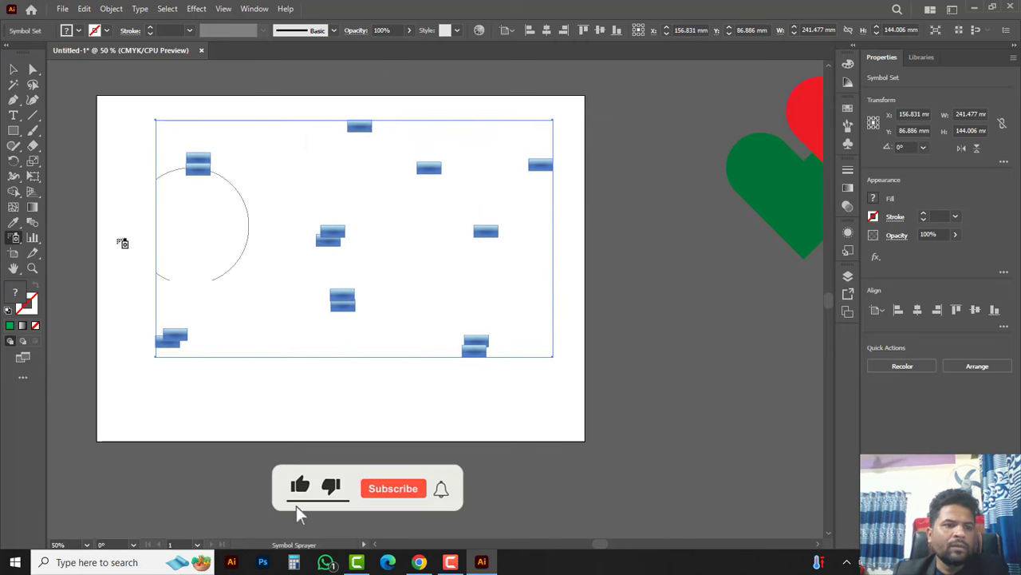
Enlarge the upper-middle, right-hand, lower-centre and far upper-right button instances with the Symbol Sizer tool.
{"action": "left_click", "coordinate": [16, 241]}
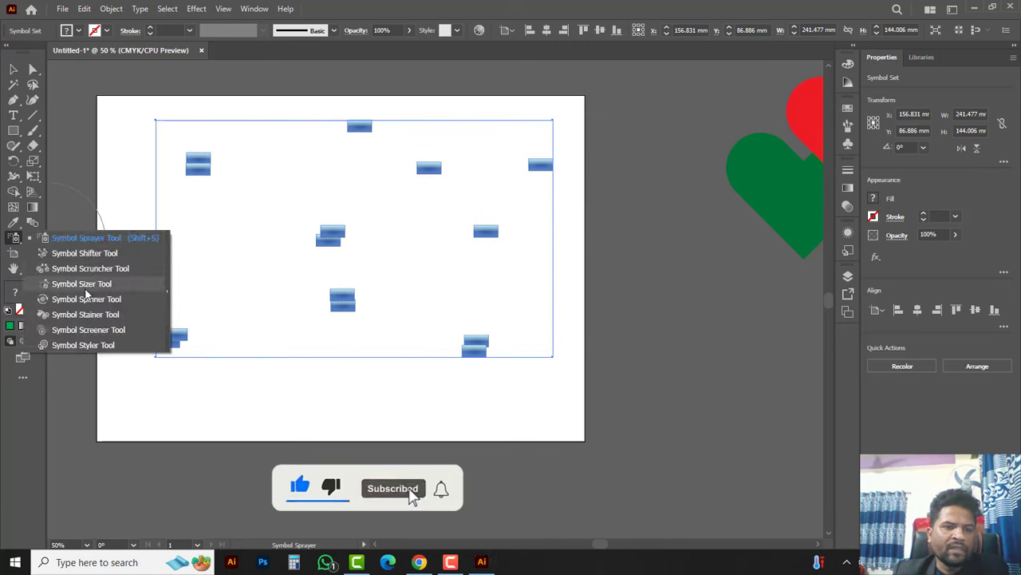
{"action": "left_click", "coordinate": [86, 287]}
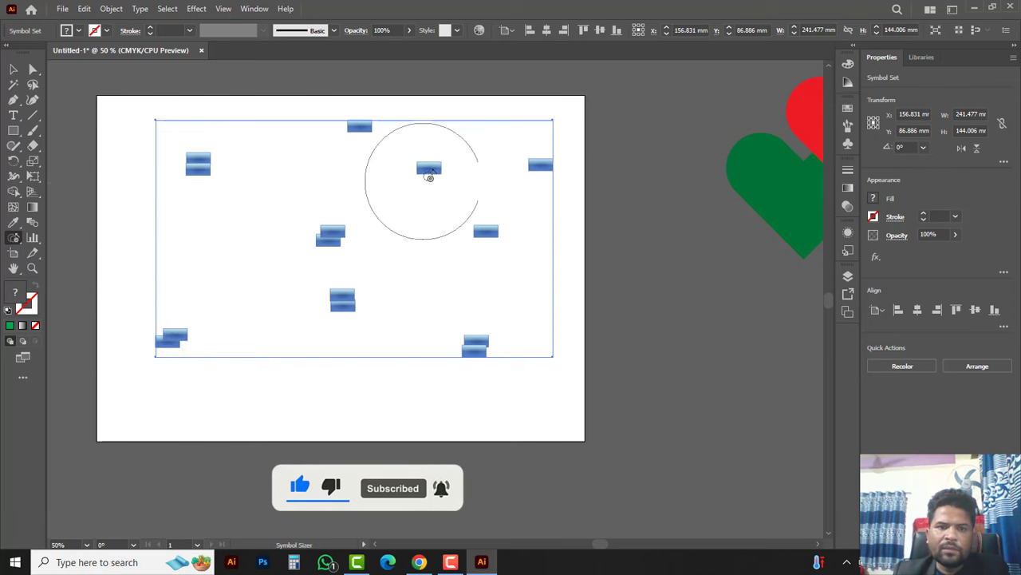
{"action": "left_click", "coordinate": [429, 167]}
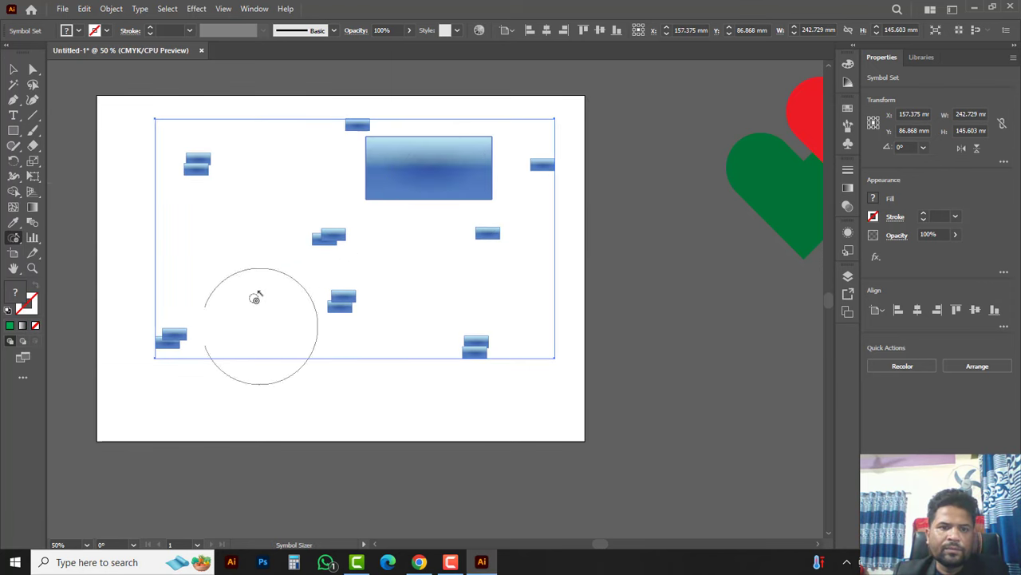
{"action": "left_click", "coordinate": [490, 238]}
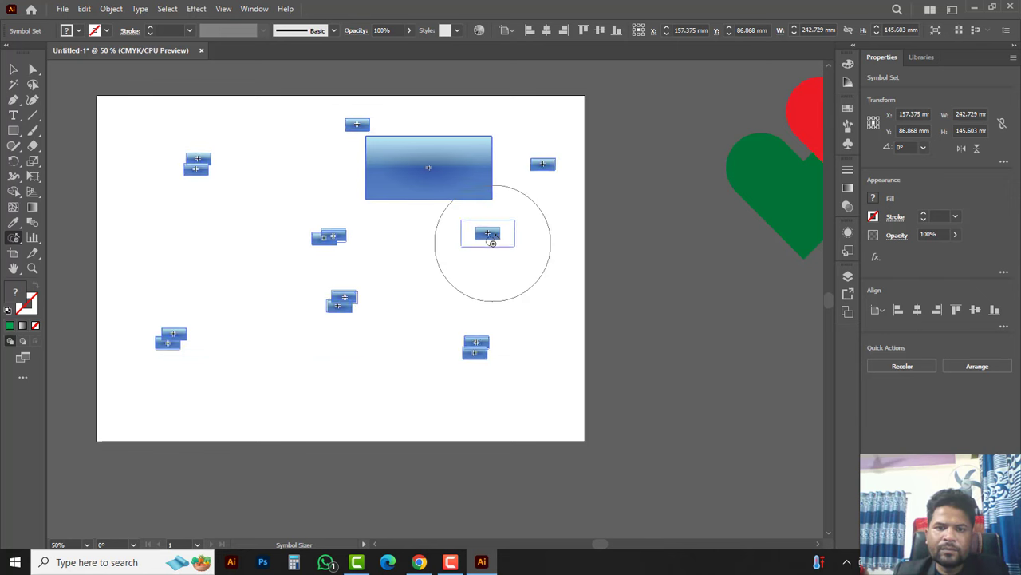
{"action": "left_click", "coordinate": [339, 301]}
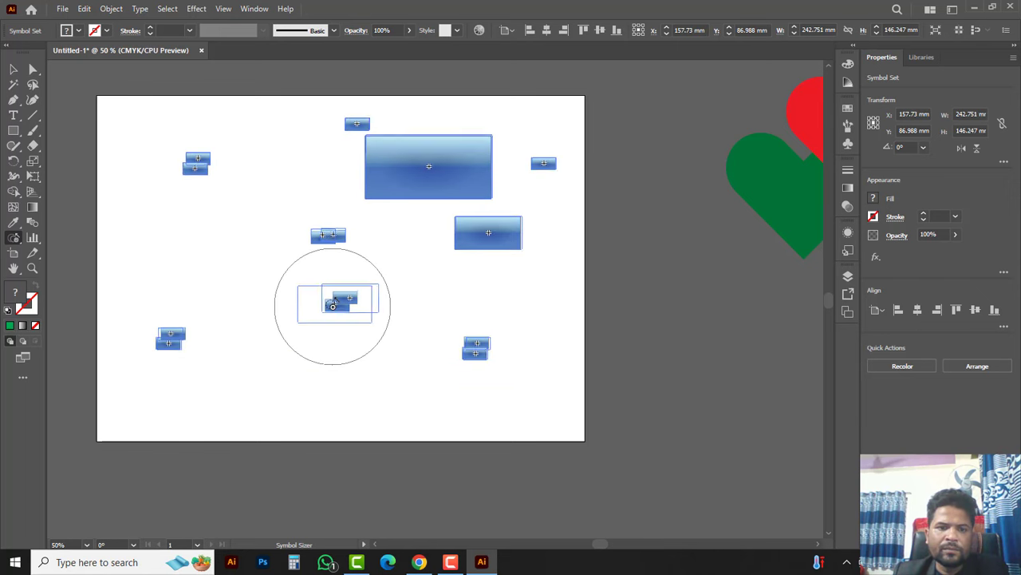
{"action": "left_click", "coordinate": [547, 161]}
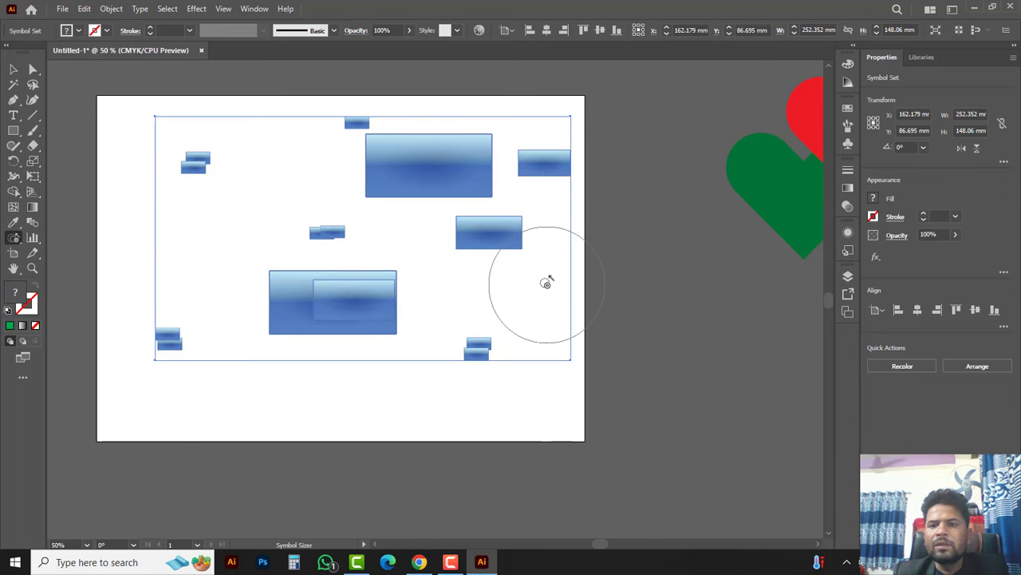
Choose the green-and-yellow patterned graphic style and apply it to the large upper button with the Symbol Styler tool.
{"action": "left_click", "coordinate": [848, 233]}
{"action": "left_click", "coordinate": [755, 226]}
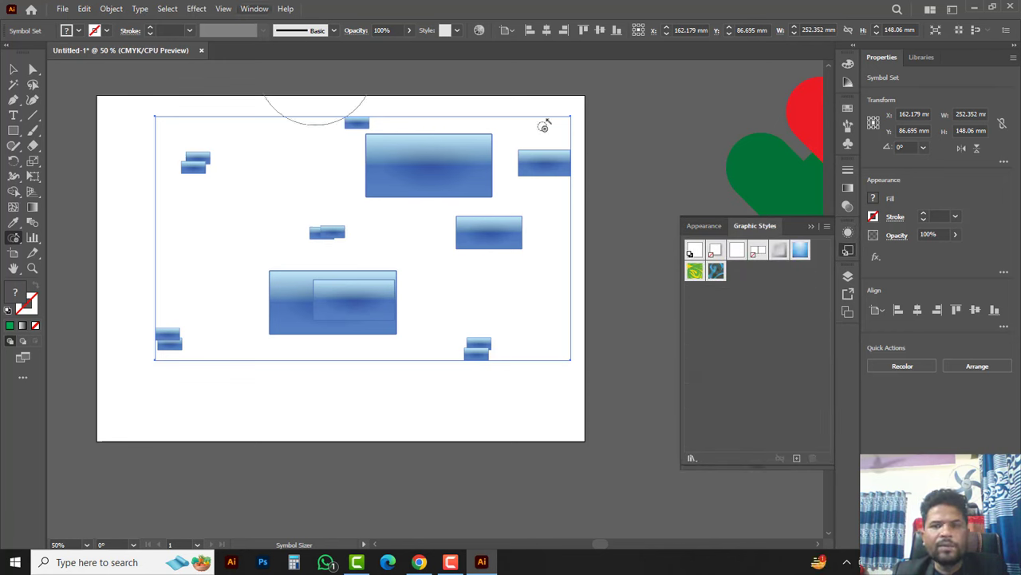
{"action": "left_click", "coordinate": [812, 226]}
{"action": "left_click", "coordinate": [255, 9]}
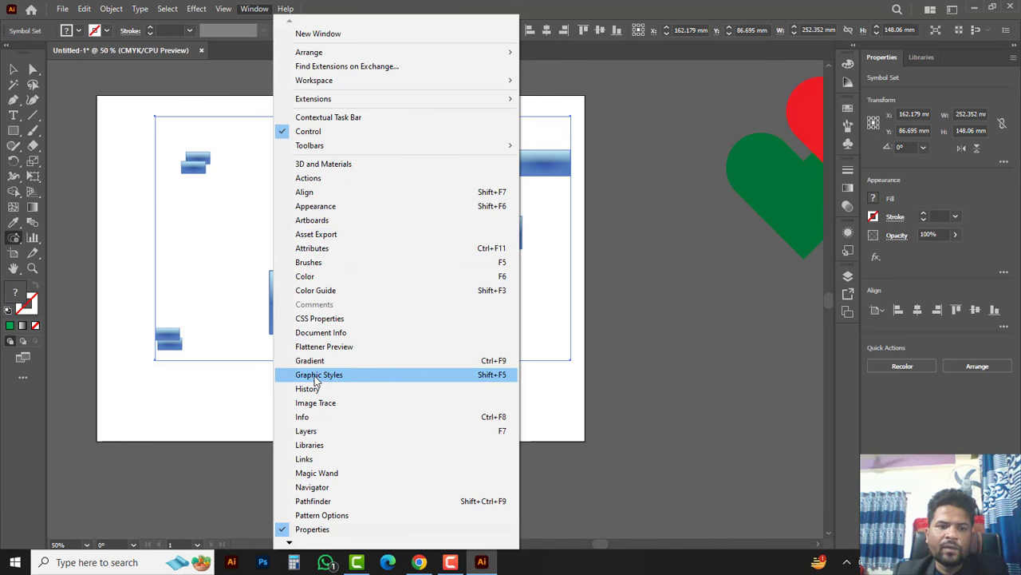
{"action": "left_click", "coordinate": [494, 375]}
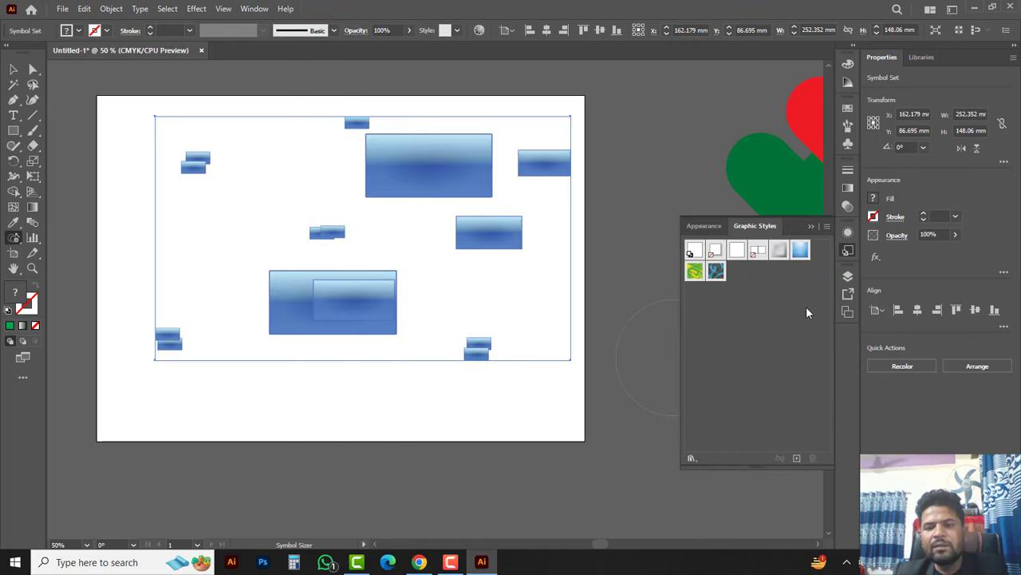
{"action": "left_click", "coordinate": [700, 277]}
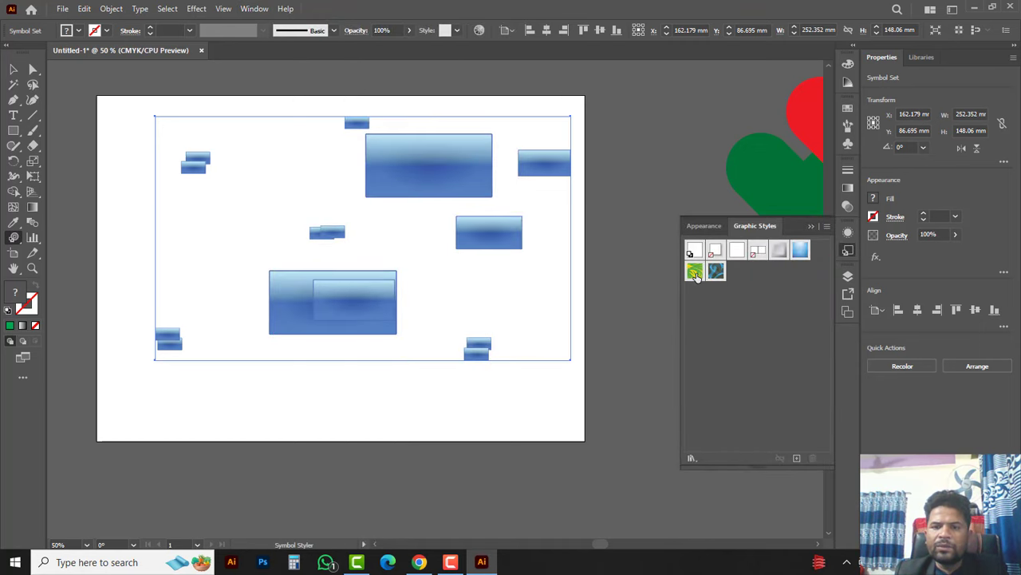
{"action": "left_click", "coordinate": [431, 163]}
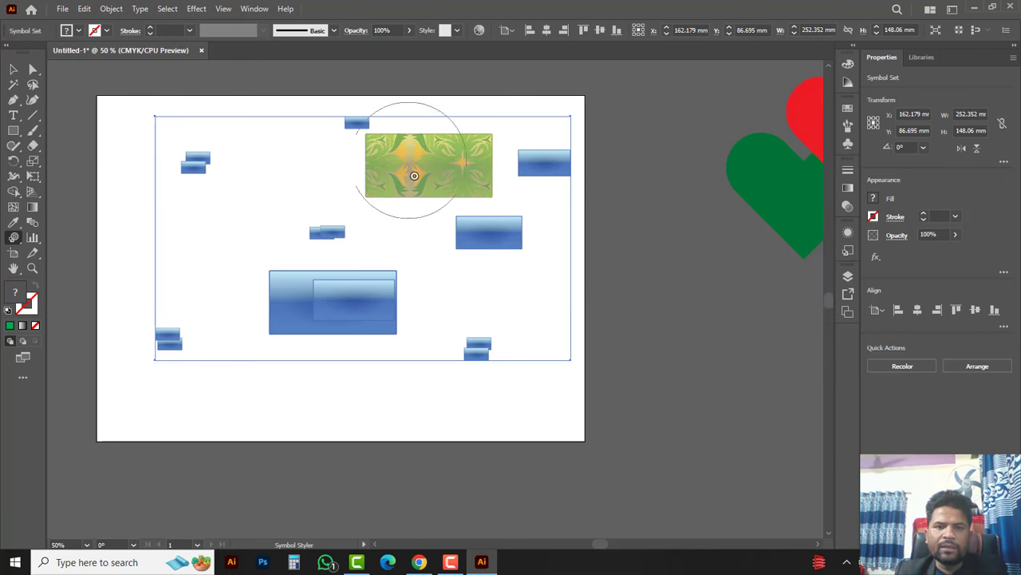
Choose the dark blue patterned graphic style and apply it to the button just below the green-styled one.
{"action": "left_click", "coordinate": [849, 231]}
{"action": "left_click", "coordinate": [751, 227]}
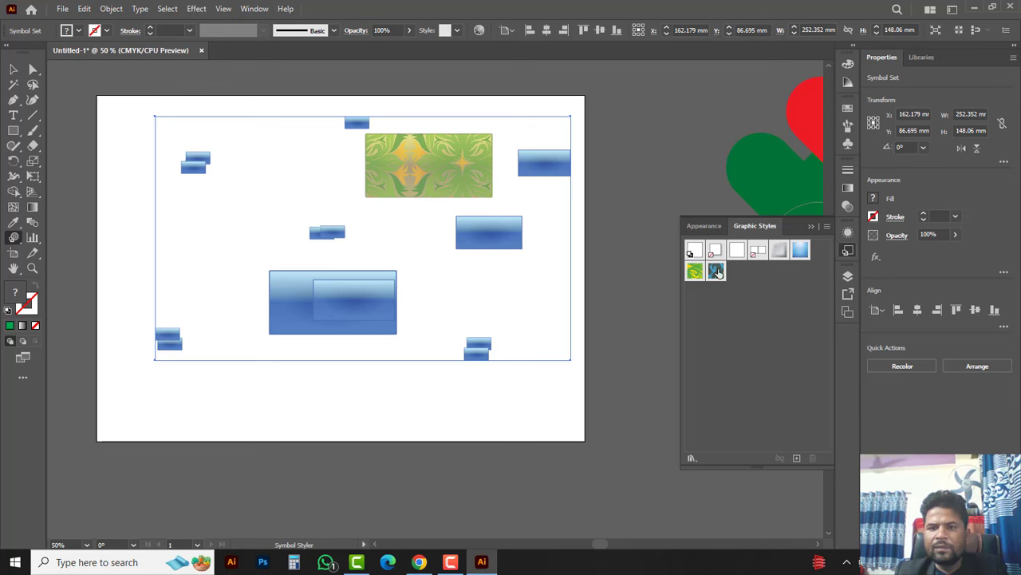
{"action": "left_click", "coordinate": [489, 235]}
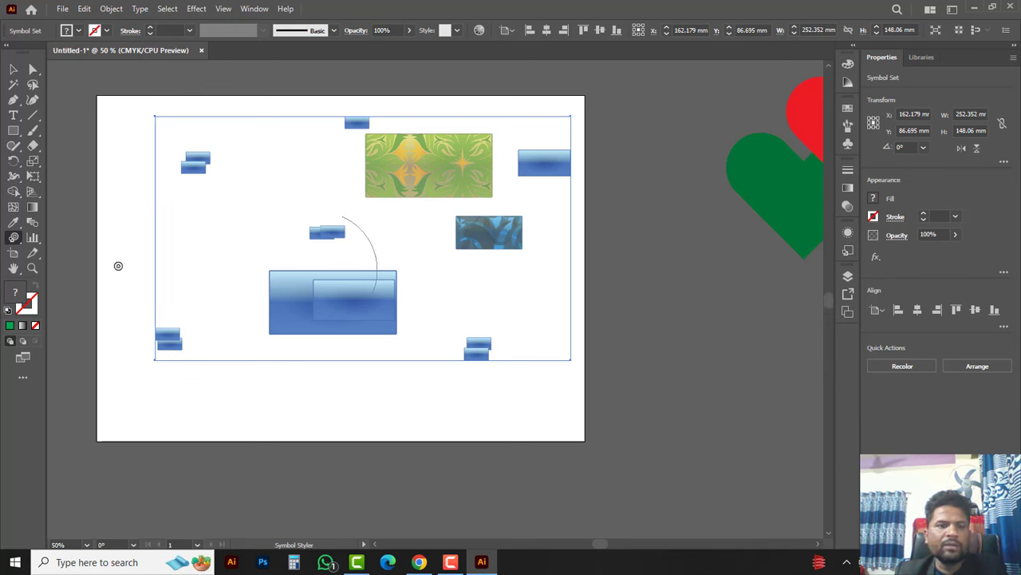
Enlarge the dark blue patterned button instance below the green-styled one with the Symbol Sizer tool.
{"action": "left_click", "coordinate": [14, 238]}
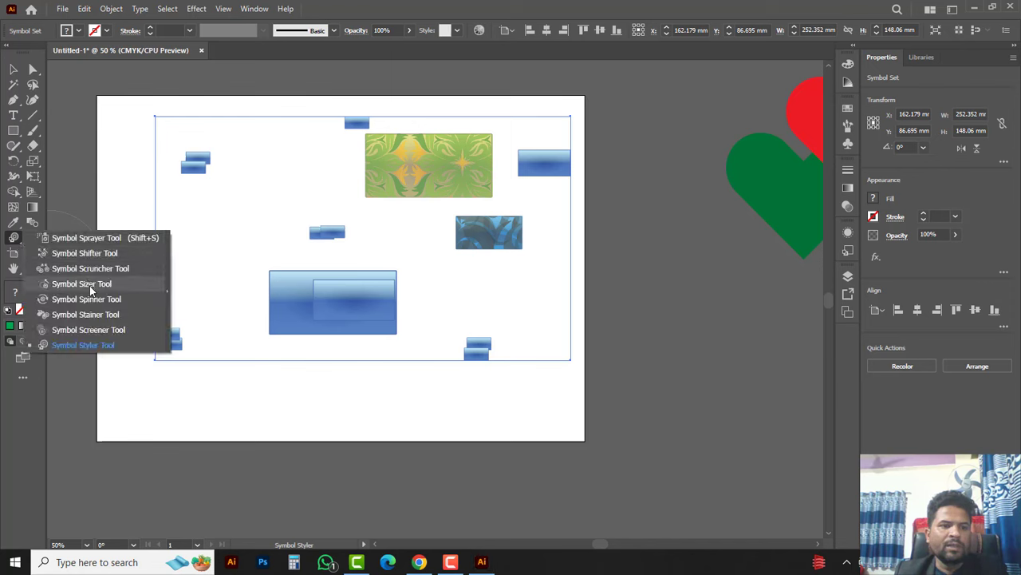
{"action": "left_click", "coordinate": [93, 284]}
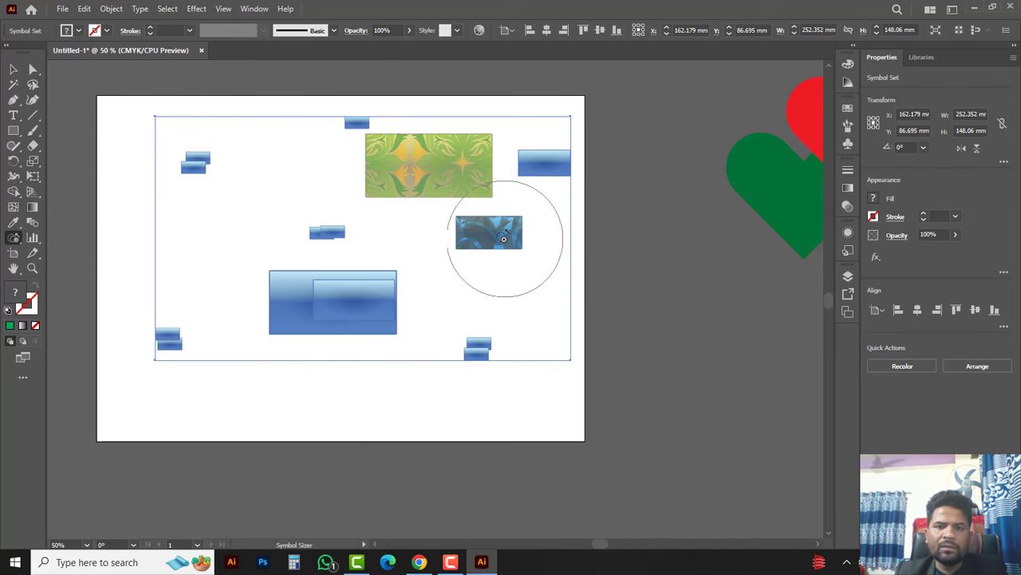
{"action": "left_click_drag", "start_coordinate": [493, 236], "coordinate": [509, 249]}
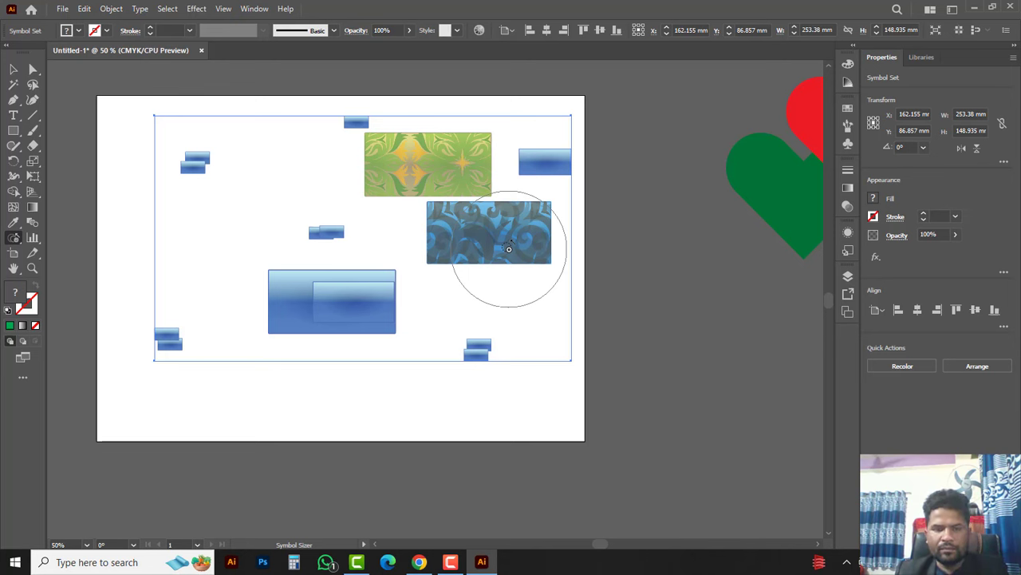
Choose the grey gradient graphic style and apply it to the far upper-right button with the Symbol Styler tool.
{"action": "left_click", "coordinate": [849, 236]}
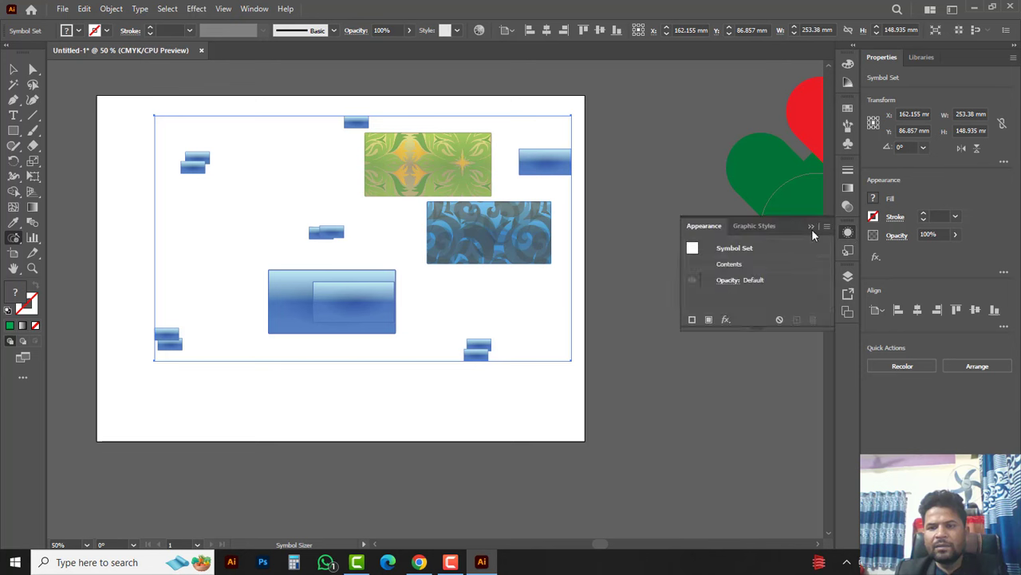
{"action": "left_click", "coordinate": [756, 226]}
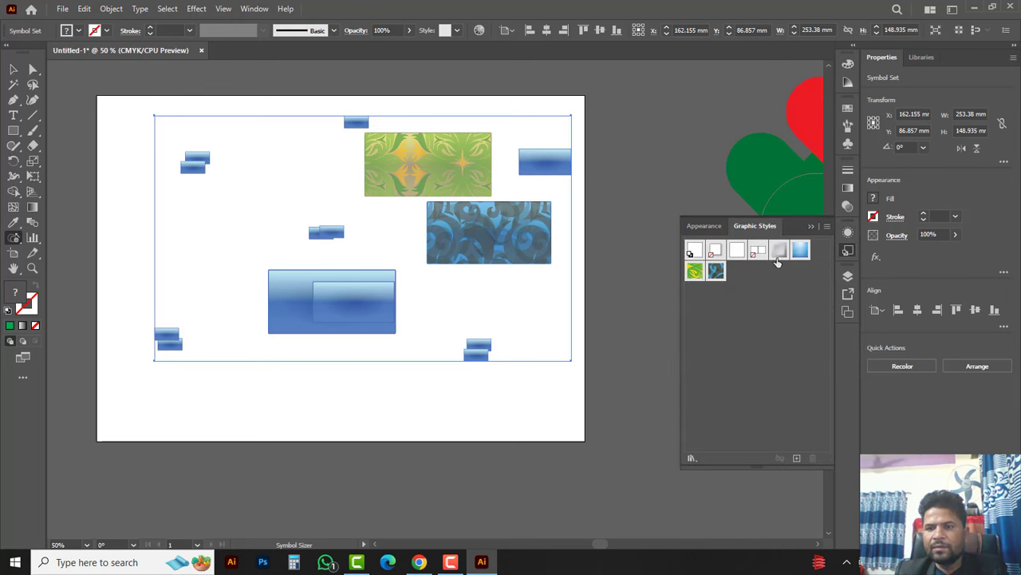
{"action": "left_click", "coordinate": [780, 253]}
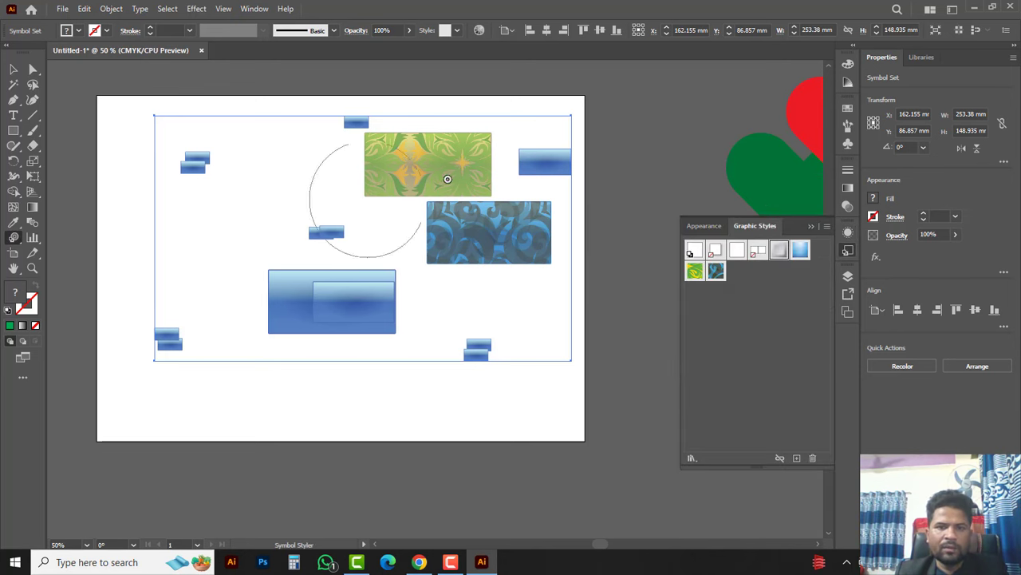
{"action": "left_click", "coordinate": [554, 160]}
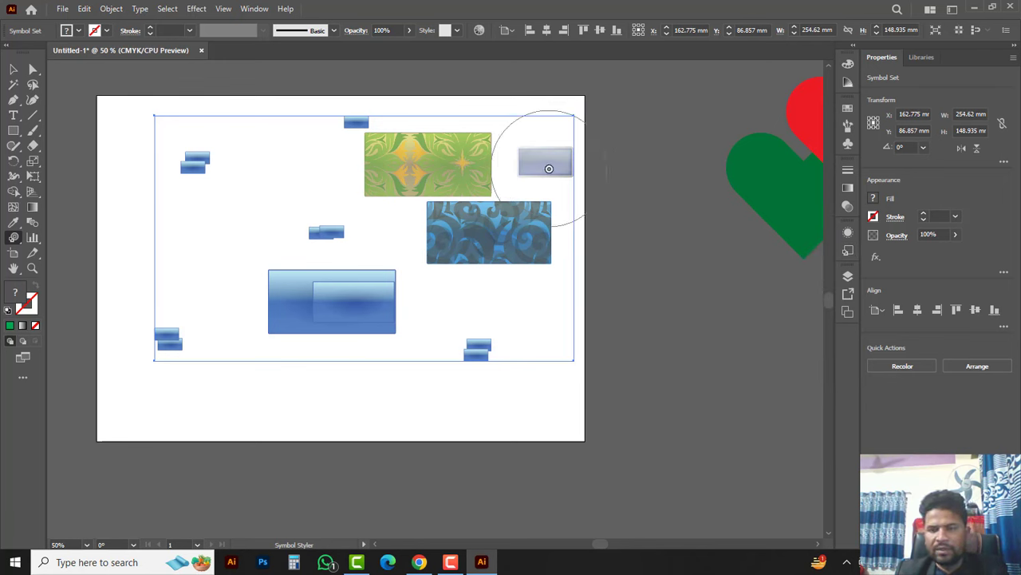
Choose the light blue glowing graphic style, apply it to the far upper-right button, and return to the Selection tool.
{"action": "left_click", "coordinate": [848, 234]}
{"action": "left_click", "coordinate": [771, 229]}
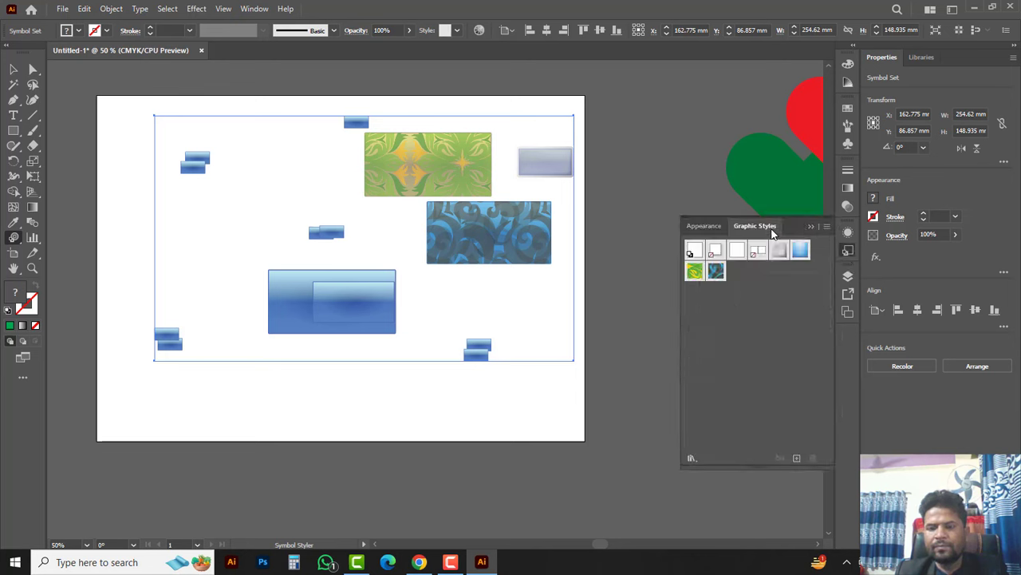
{"action": "left_click", "coordinate": [798, 254]}
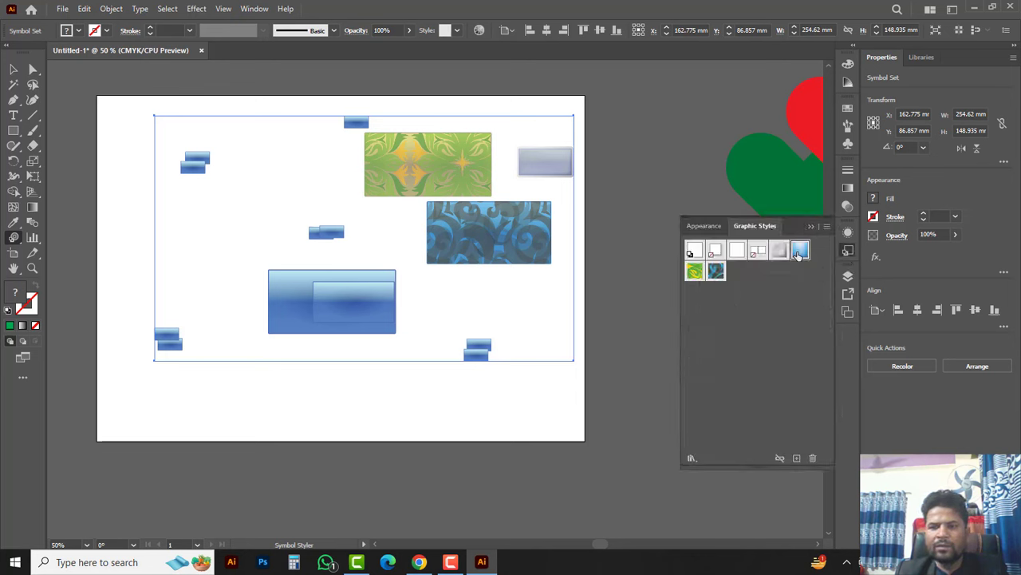
{"action": "left_click", "coordinate": [552, 161]}
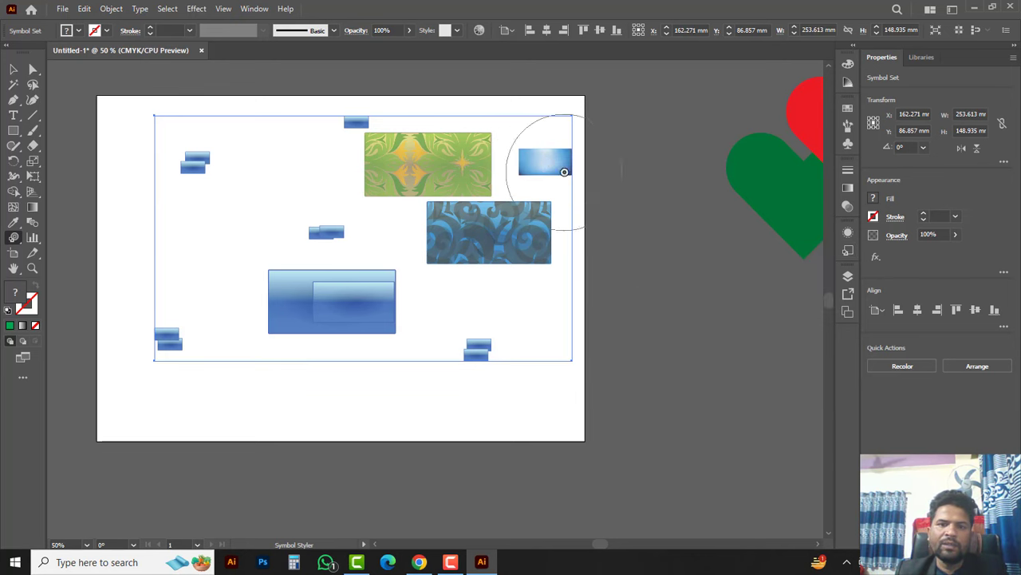
{"action": "key", "text": "v"}
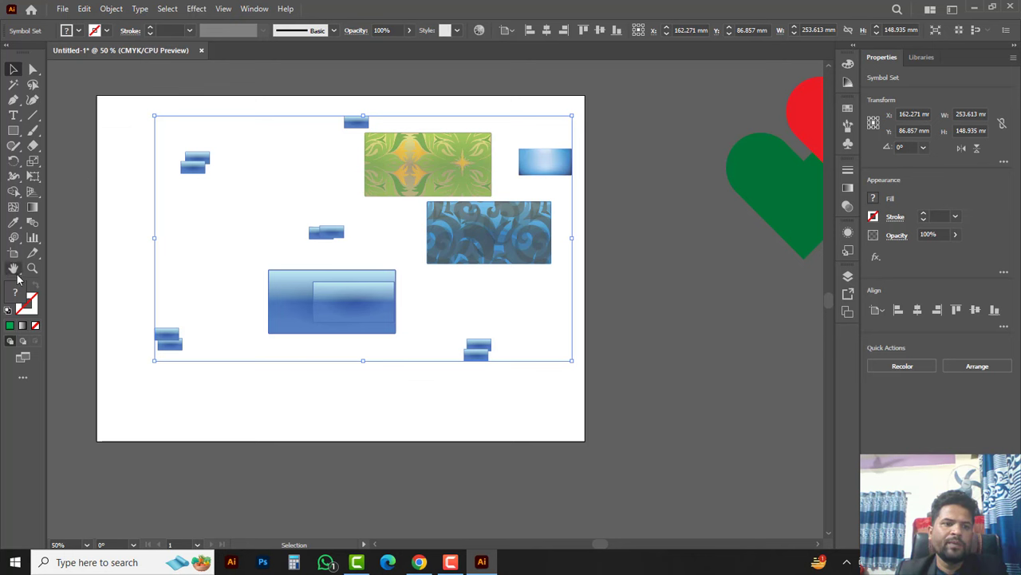
{"action": "left_click", "coordinate": [14, 237]}
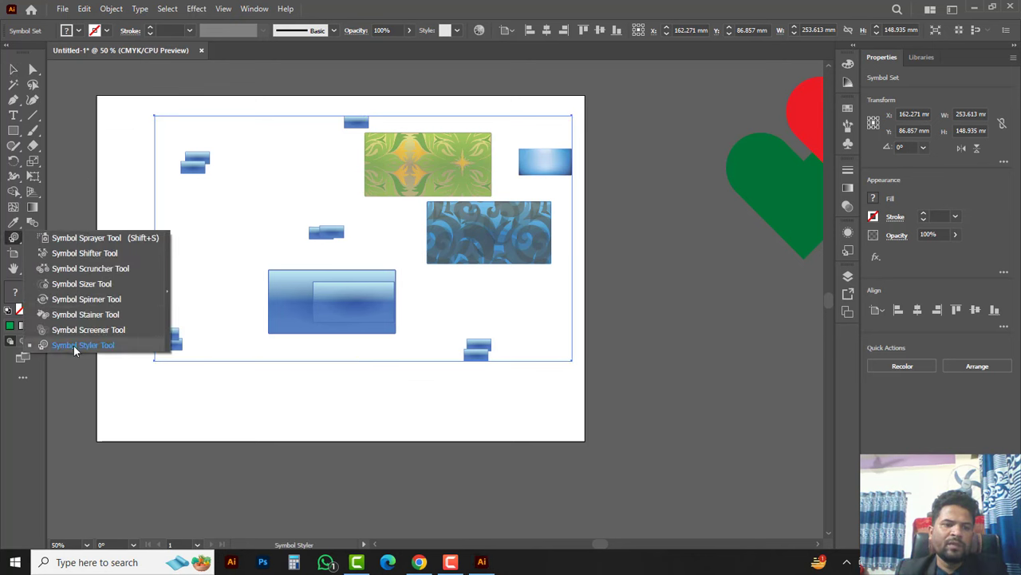